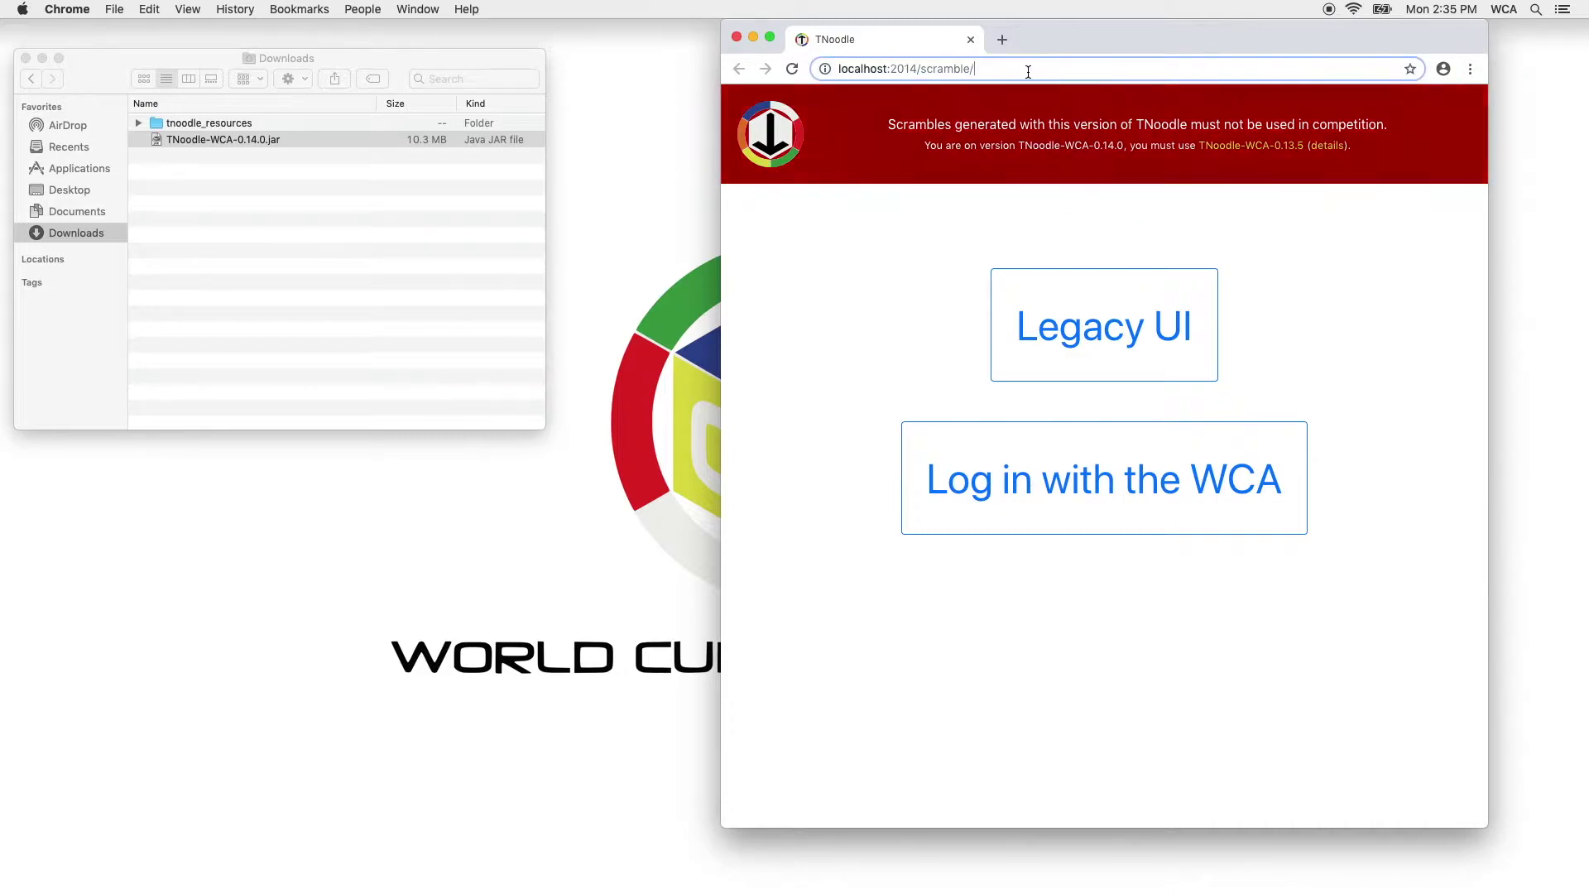
Load TNoodle with ?staging=true, log in with the WCA staging site, and choose Welcome to 2019.
{"action": "left_click", "coordinate": [1010, 75]}
{"action": "type", "text": "?stag"}
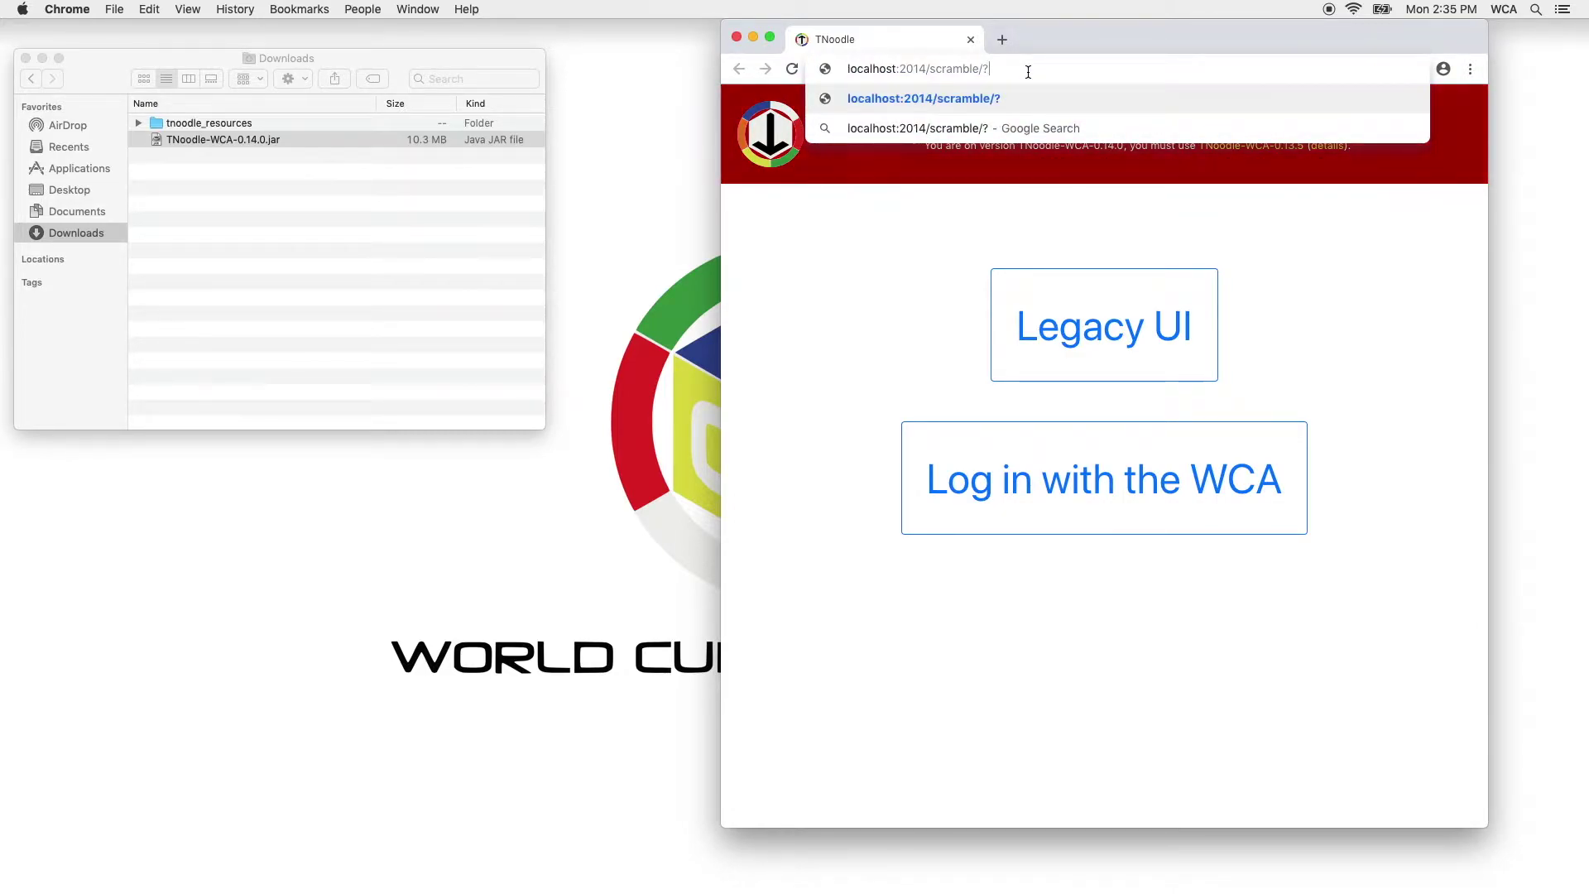
{"action": "type", "text": "ing=true"}
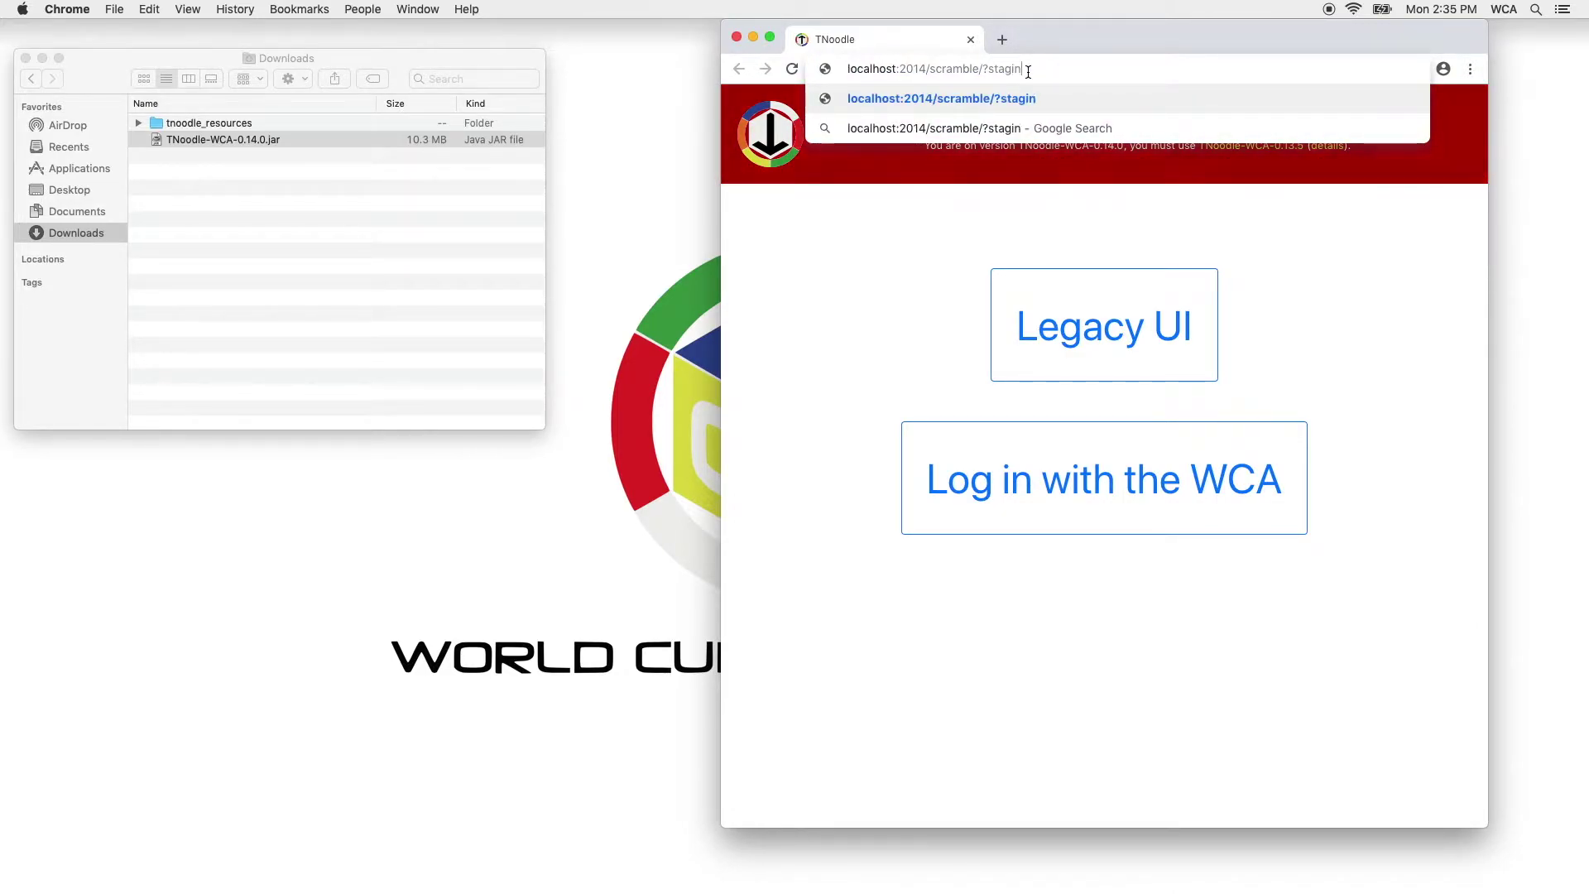
{"action": "key", "text": "Return"}
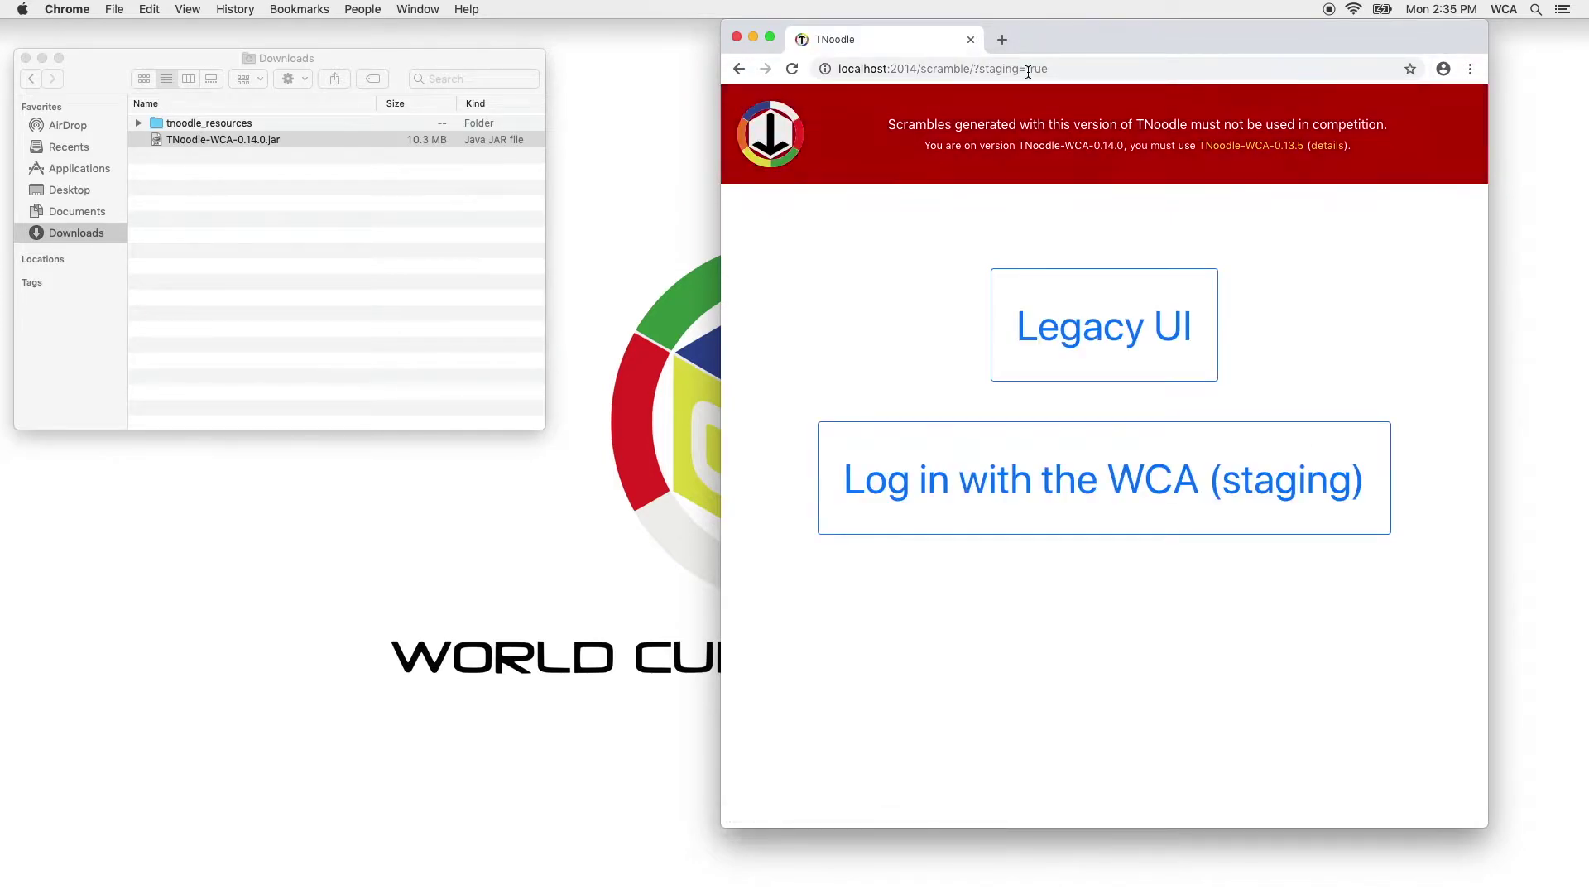
{"action": "left_click", "coordinate": [1211, 472]}
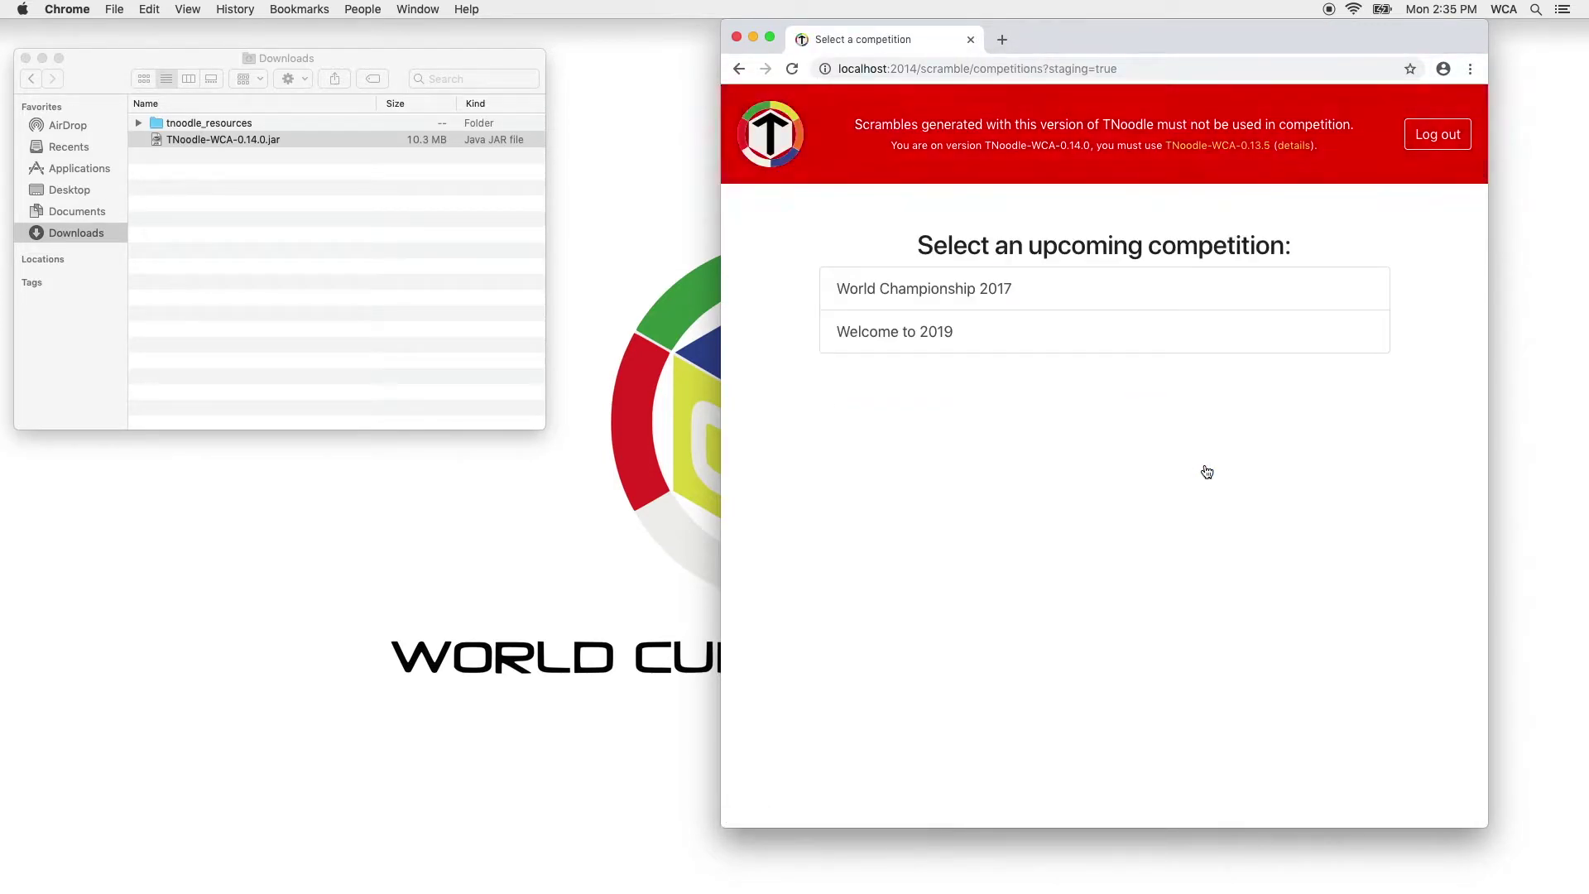
{"action": "left_click", "coordinate": [1054, 336]}
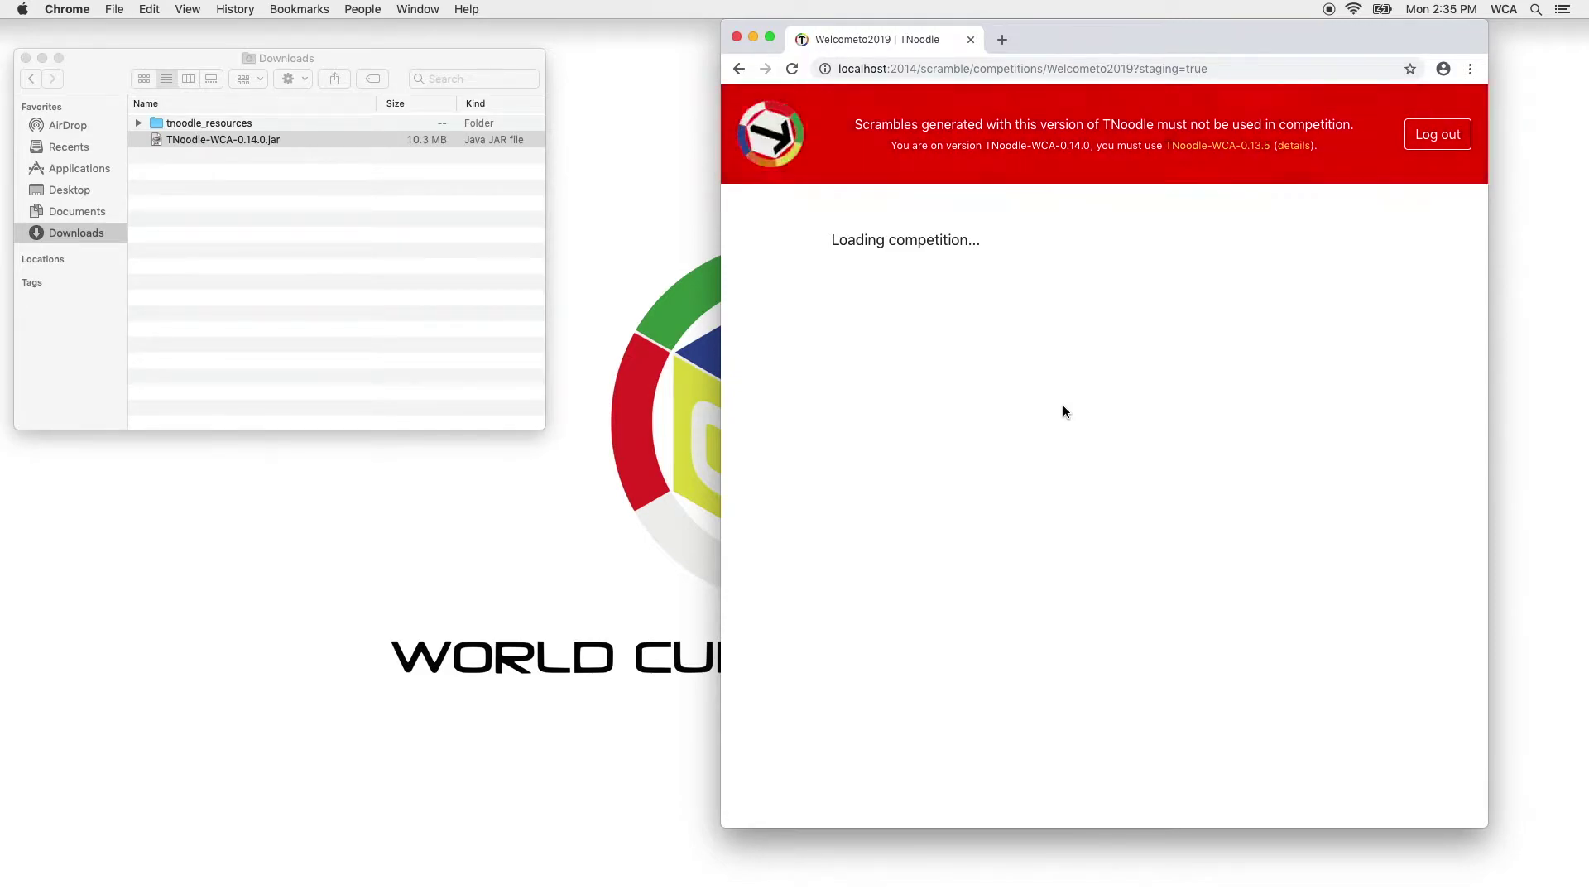
Generate password-protected scrambles with 40 Multi-Blind puzzles per attempt.
{"action": "left_click", "coordinate": [1099, 529]}
{"action": "type", "text": "40"}
{"action": "key", "text": "Tab"}
{"action": "type", "text": "1234"}
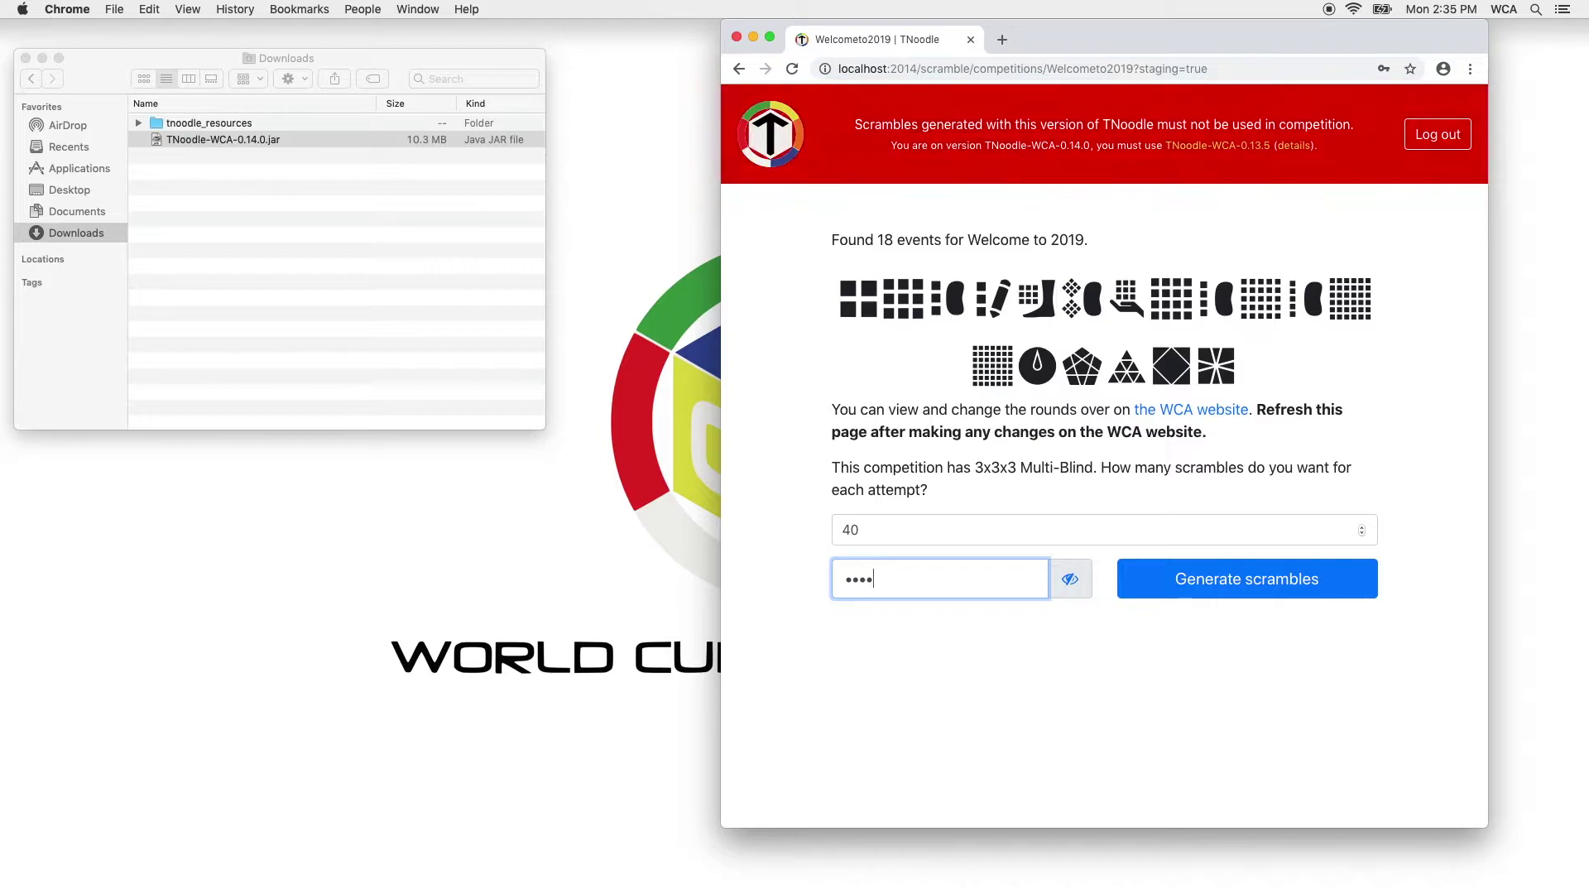
{"action": "left_click", "coordinate": [1211, 586]}
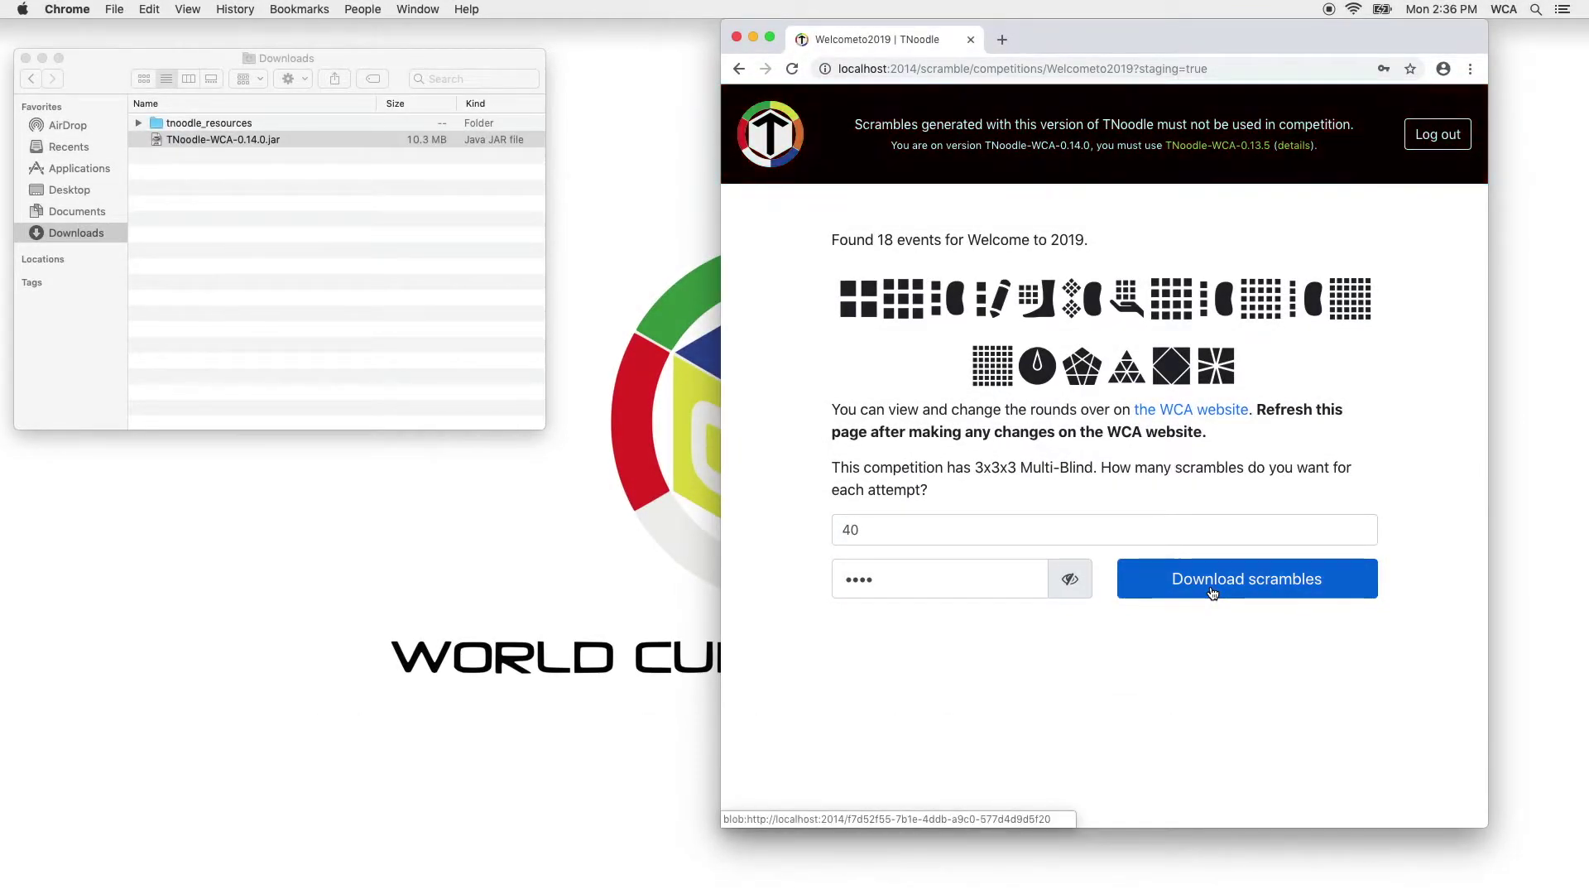
Download the scrambles zip and extract it by entering its password.
{"action": "left_click", "coordinate": [1212, 593]}
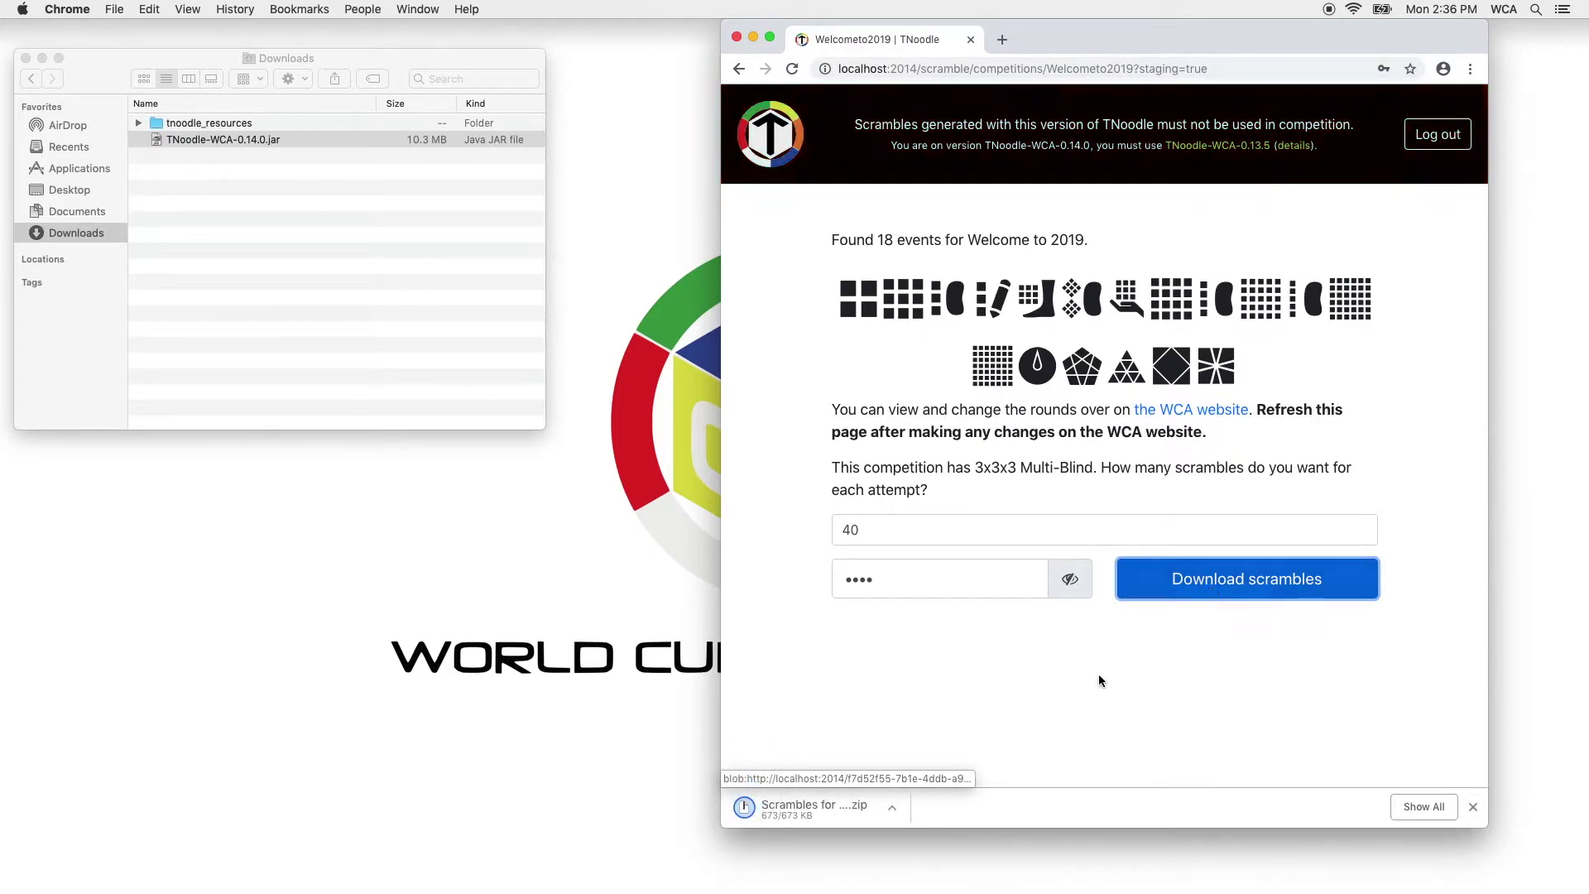
{"action": "left_click", "coordinate": [420, 296]}
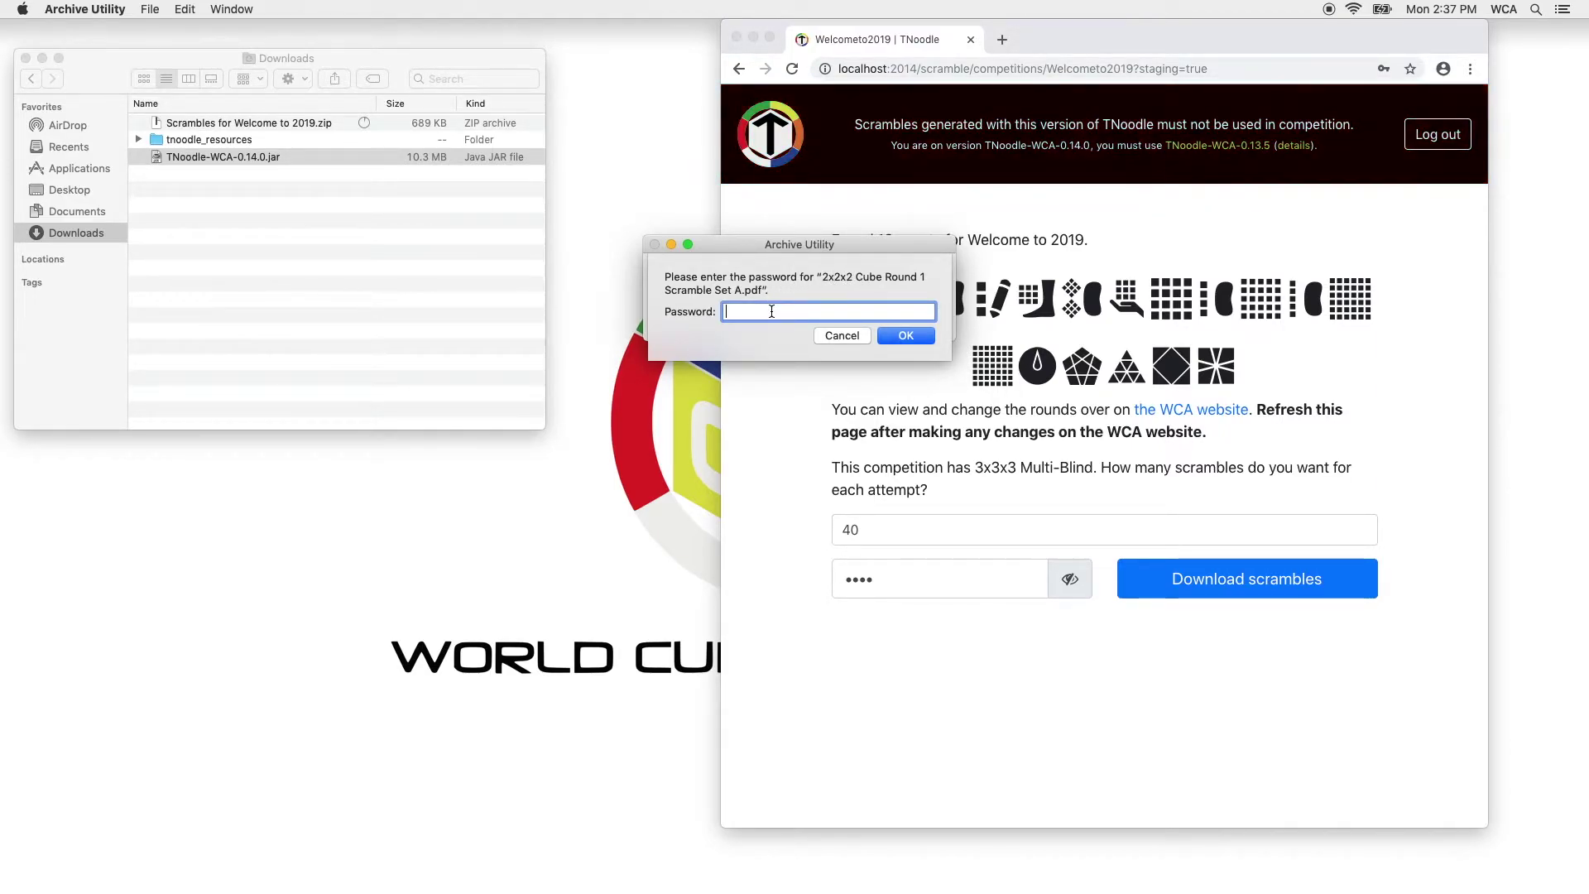
{"action": "type", "text": "••••"}
{"action": "key", "text": "Return"}
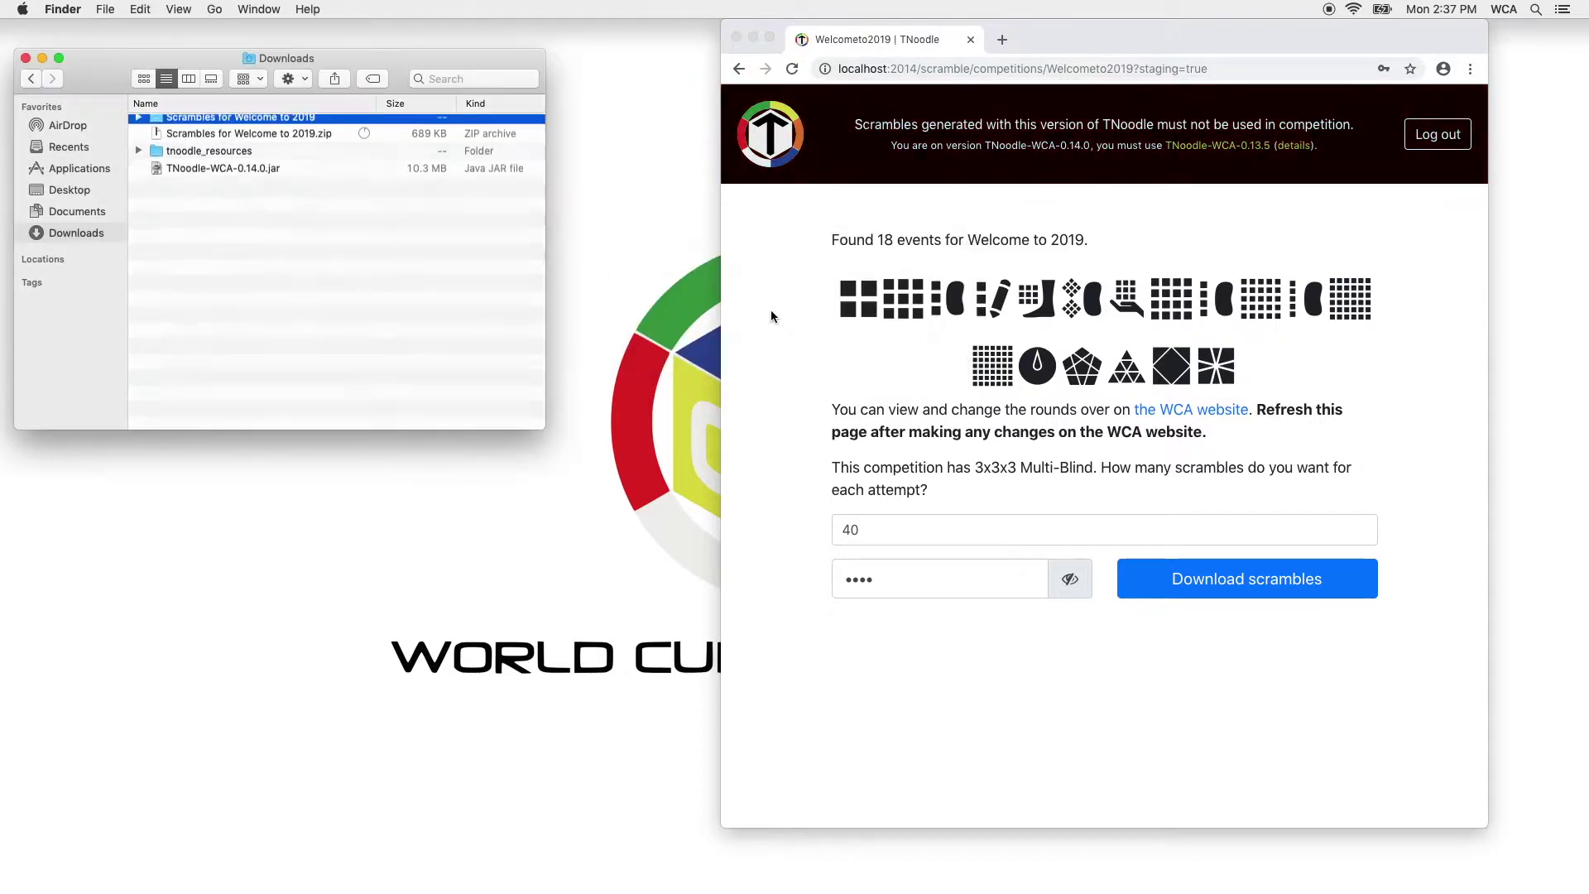
Open the Scrambles for Welcome to 2019 folder and expand Printing and Interchange.
{"action": "double_click", "coordinate": [307, 124]}
{"action": "left_click_drag", "start_coordinate": [542, 420], "coordinate": [707, 591]}
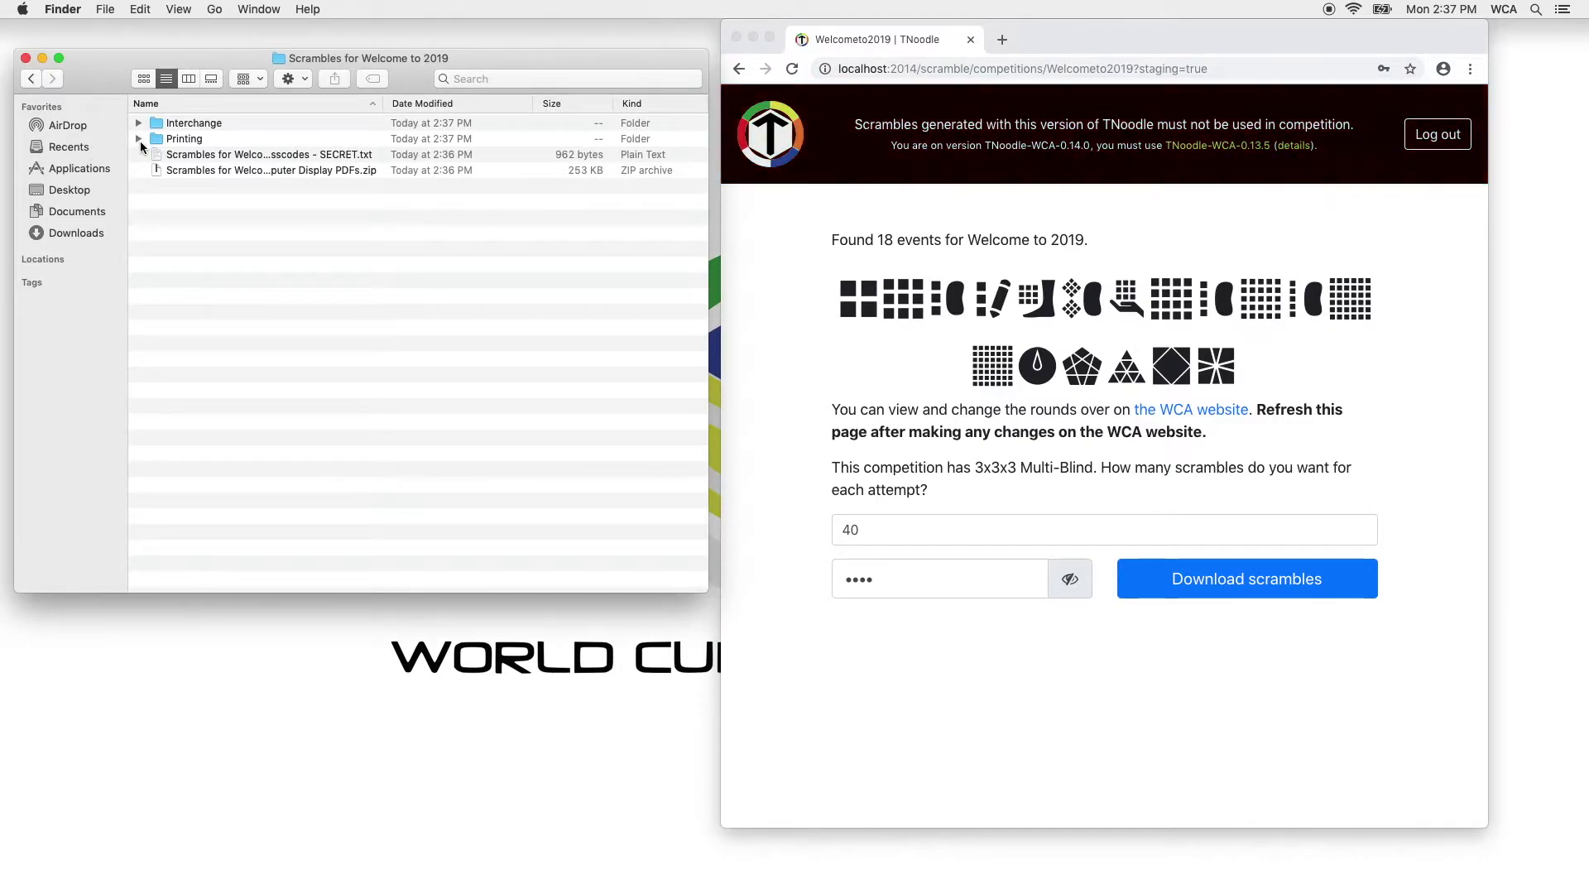
{"action": "left_click", "coordinate": [138, 138]}
{"action": "left_click", "coordinate": [139, 122]}
Enlarge the Finder window, expand Scramble Sets and select the All Scrambles PDF.
{"action": "left_click_drag", "start_coordinate": [464, 61], "coordinate": [1109, 30]}
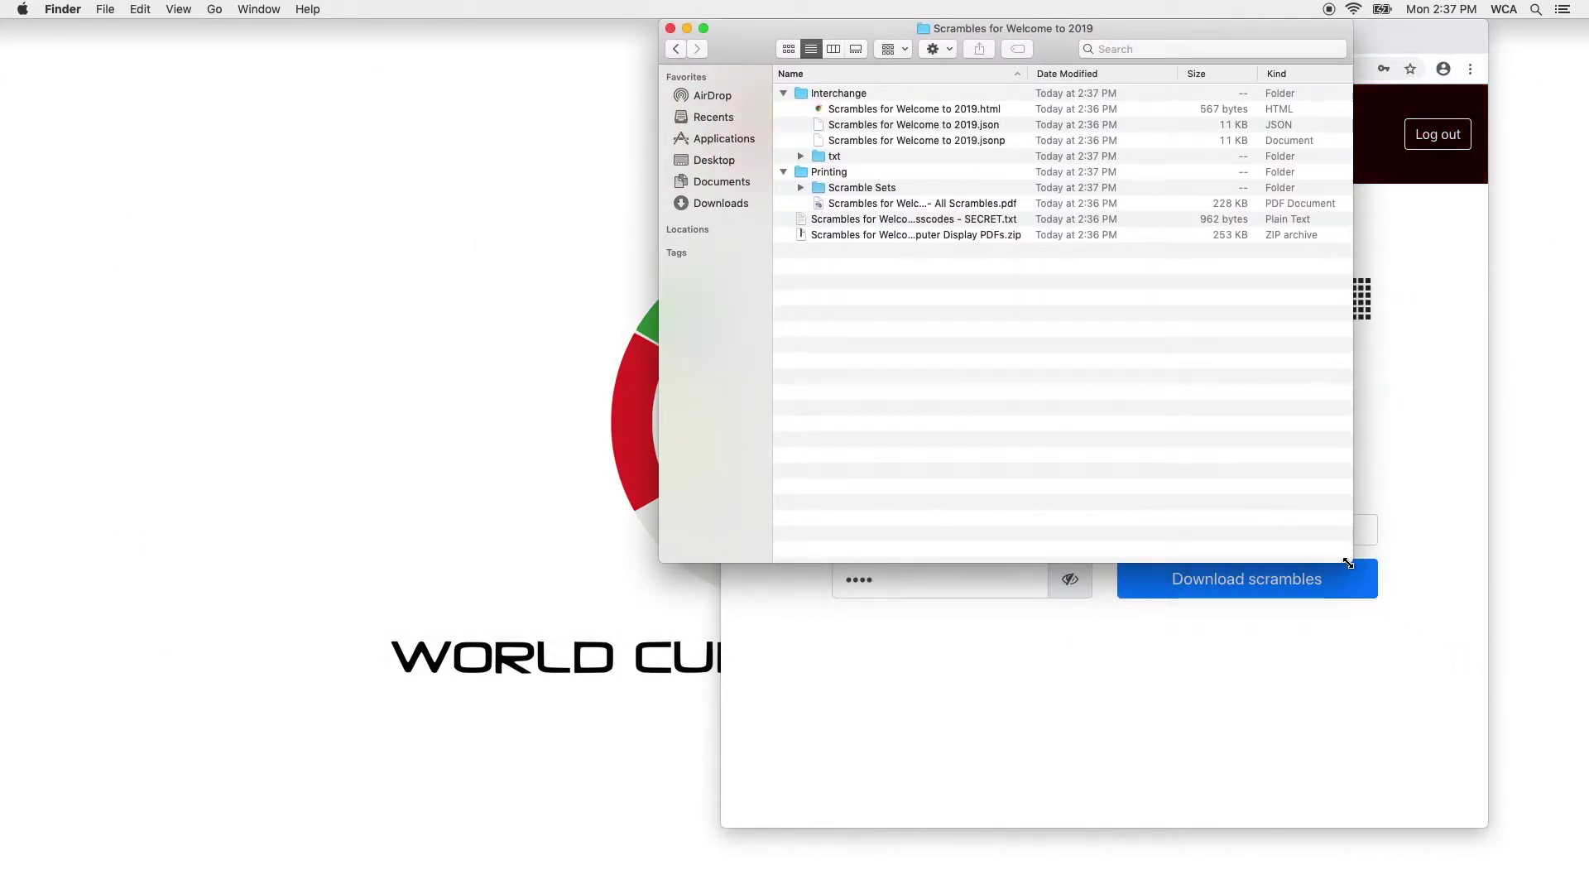
{"action": "left_click_drag", "start_coordinate": [1353, 562], "coordinate": [1588, 893]}
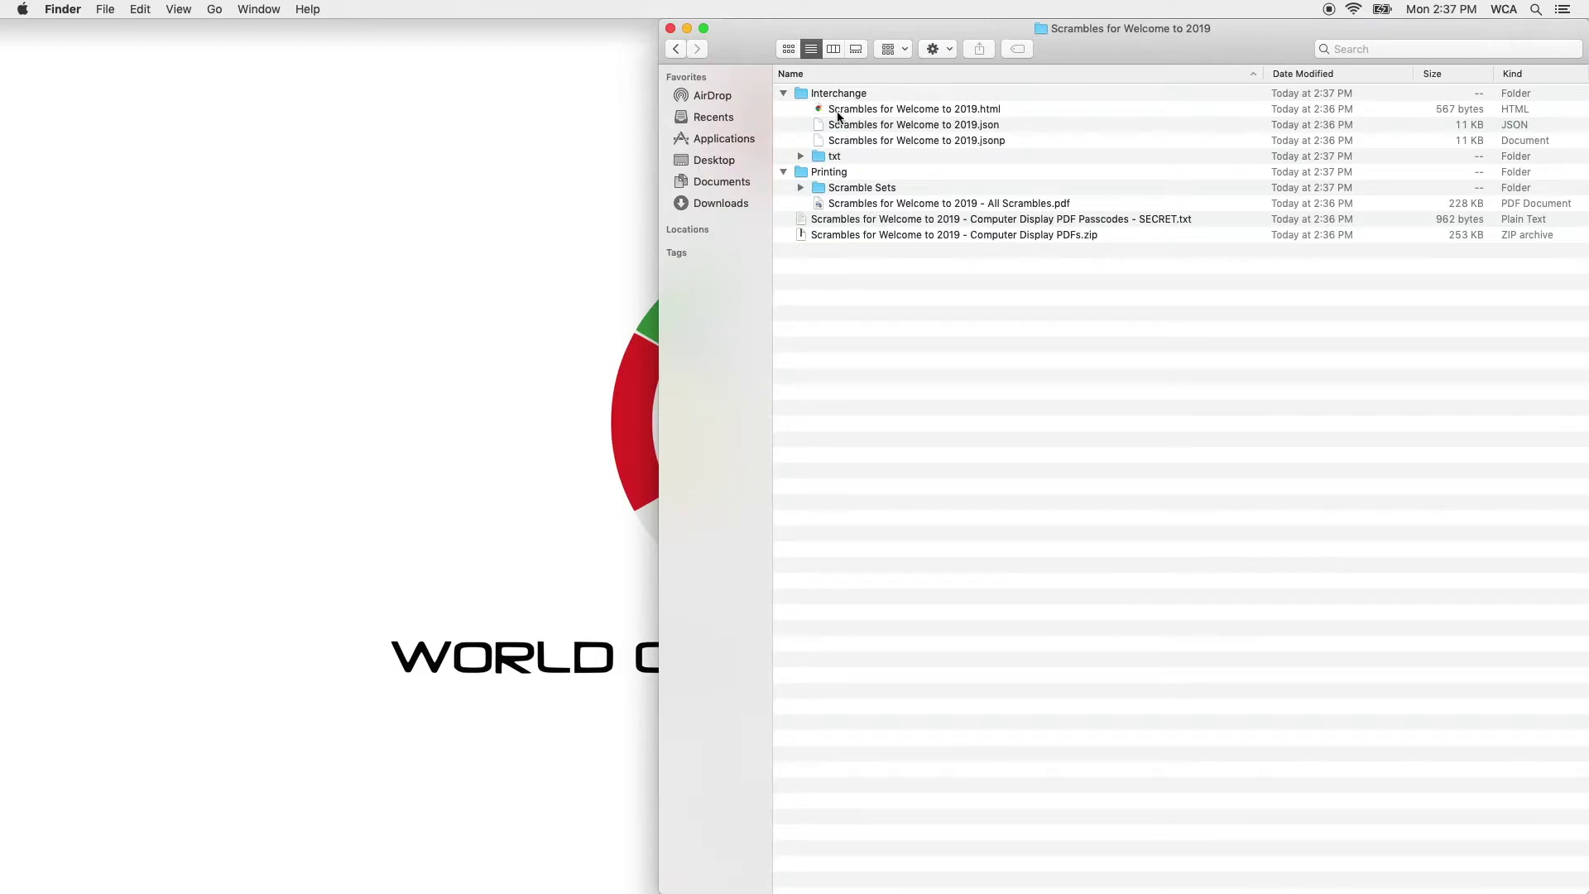
{"action": "left_click", "coordinate": [801, 188]}
{"action": "left_click", "coordinate": [950, 397]}
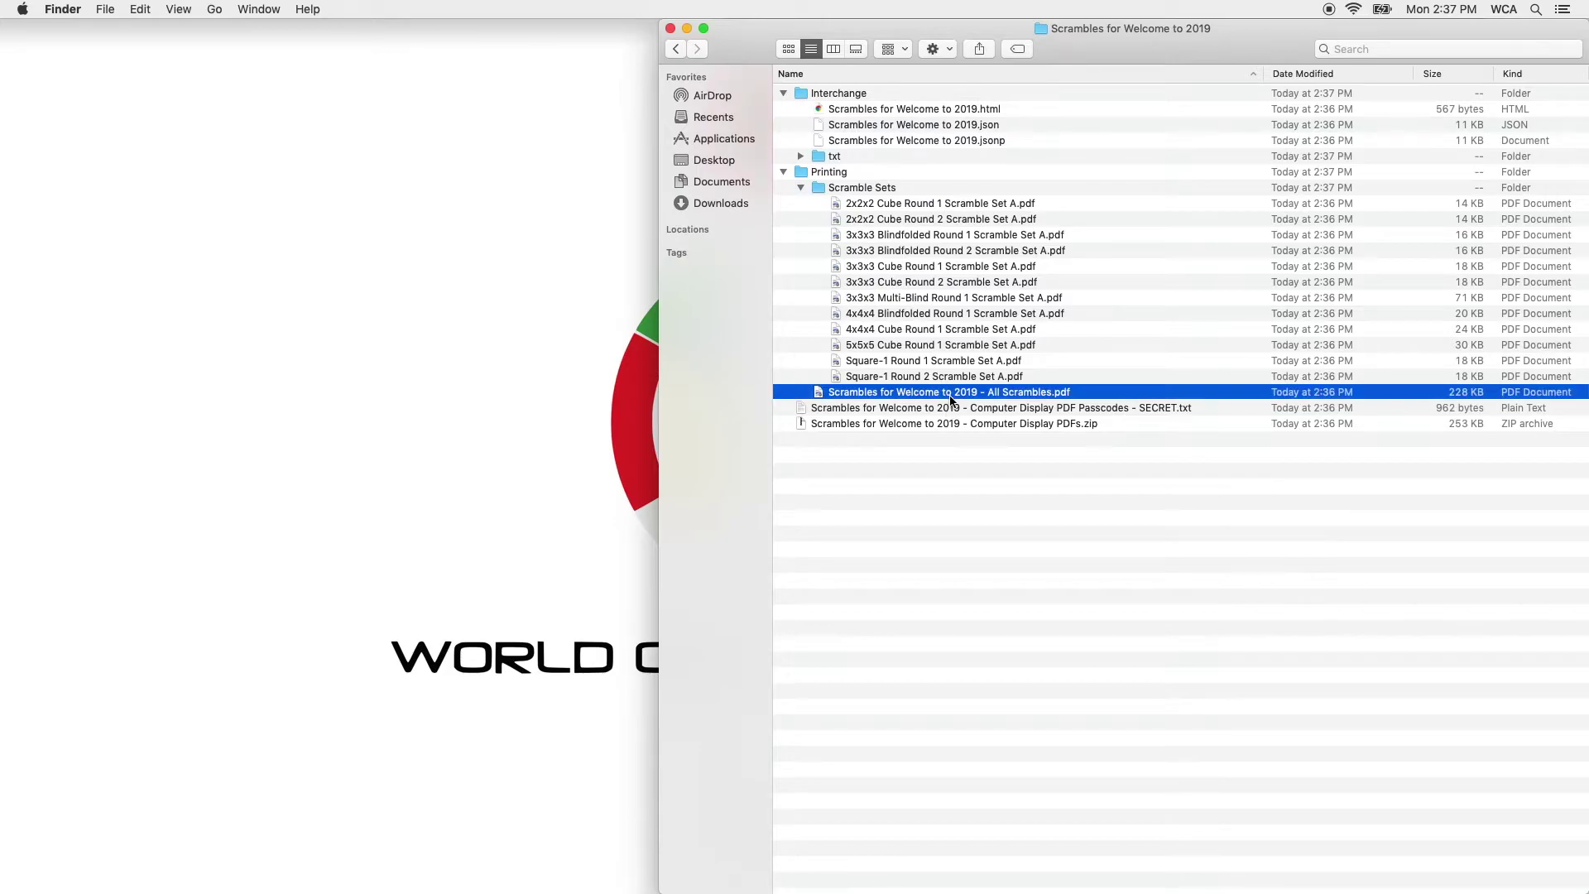
Quick Look the All Scrambles PDF to the Multi-Blind pages, then the 4x4x4 Blindfolded Round 1 PDF.
{"action": "key", "text": "space"}
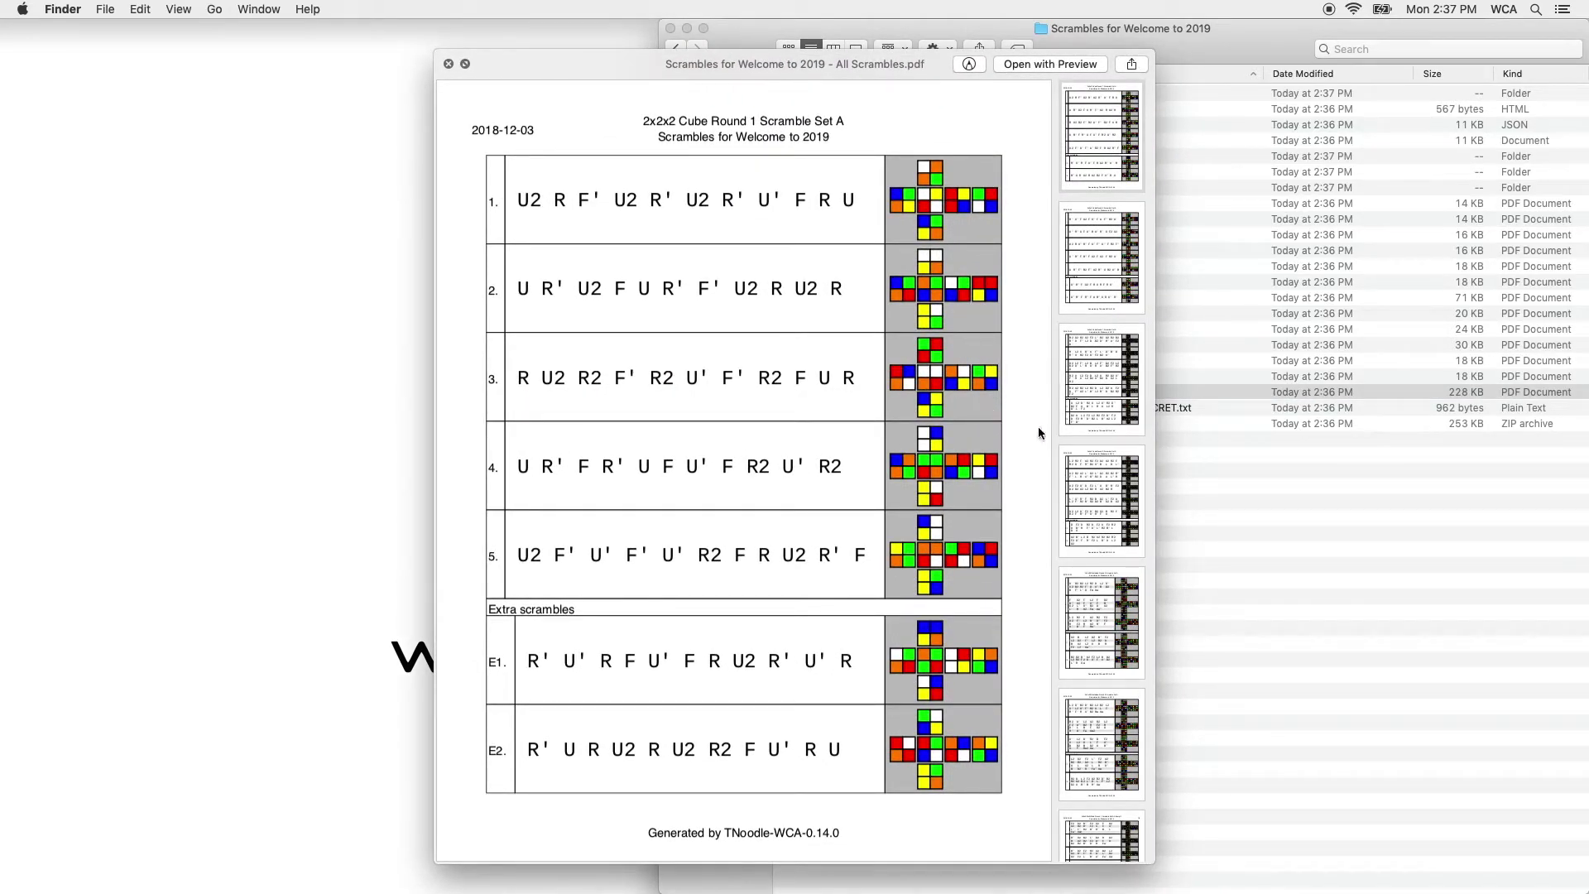
{"action": "key", "text": "Down"}
{"action": "key", "text": "Down"}
{"action": "key", "text": "Down"}
{"action": "key", "text": "Down"}
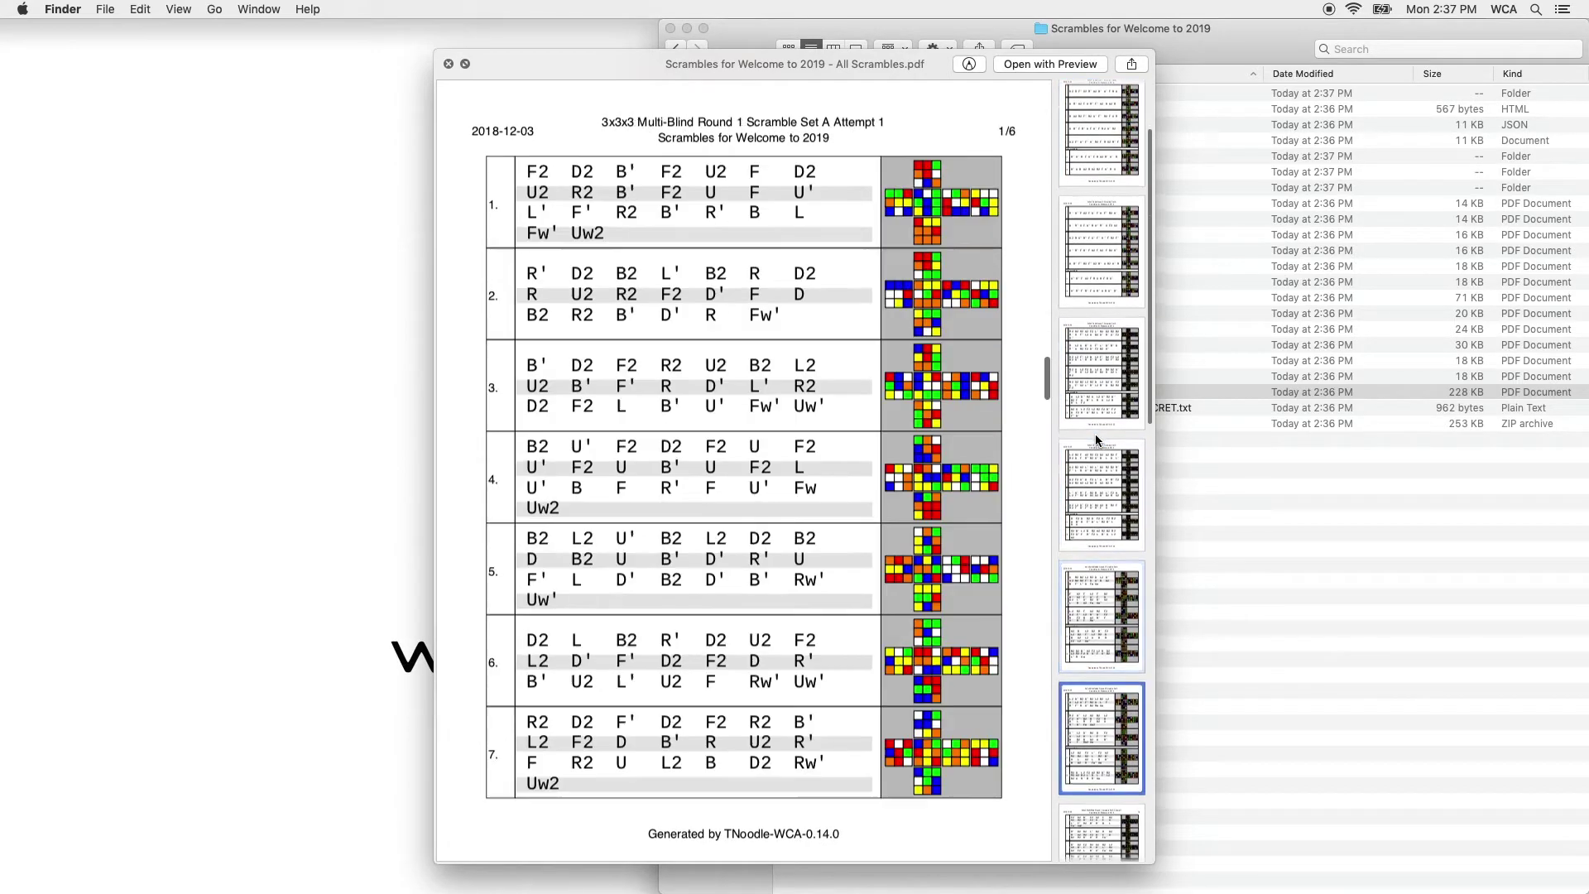
{"action": "key", "text": "Down"}
{"action": "key", "text": "space"}
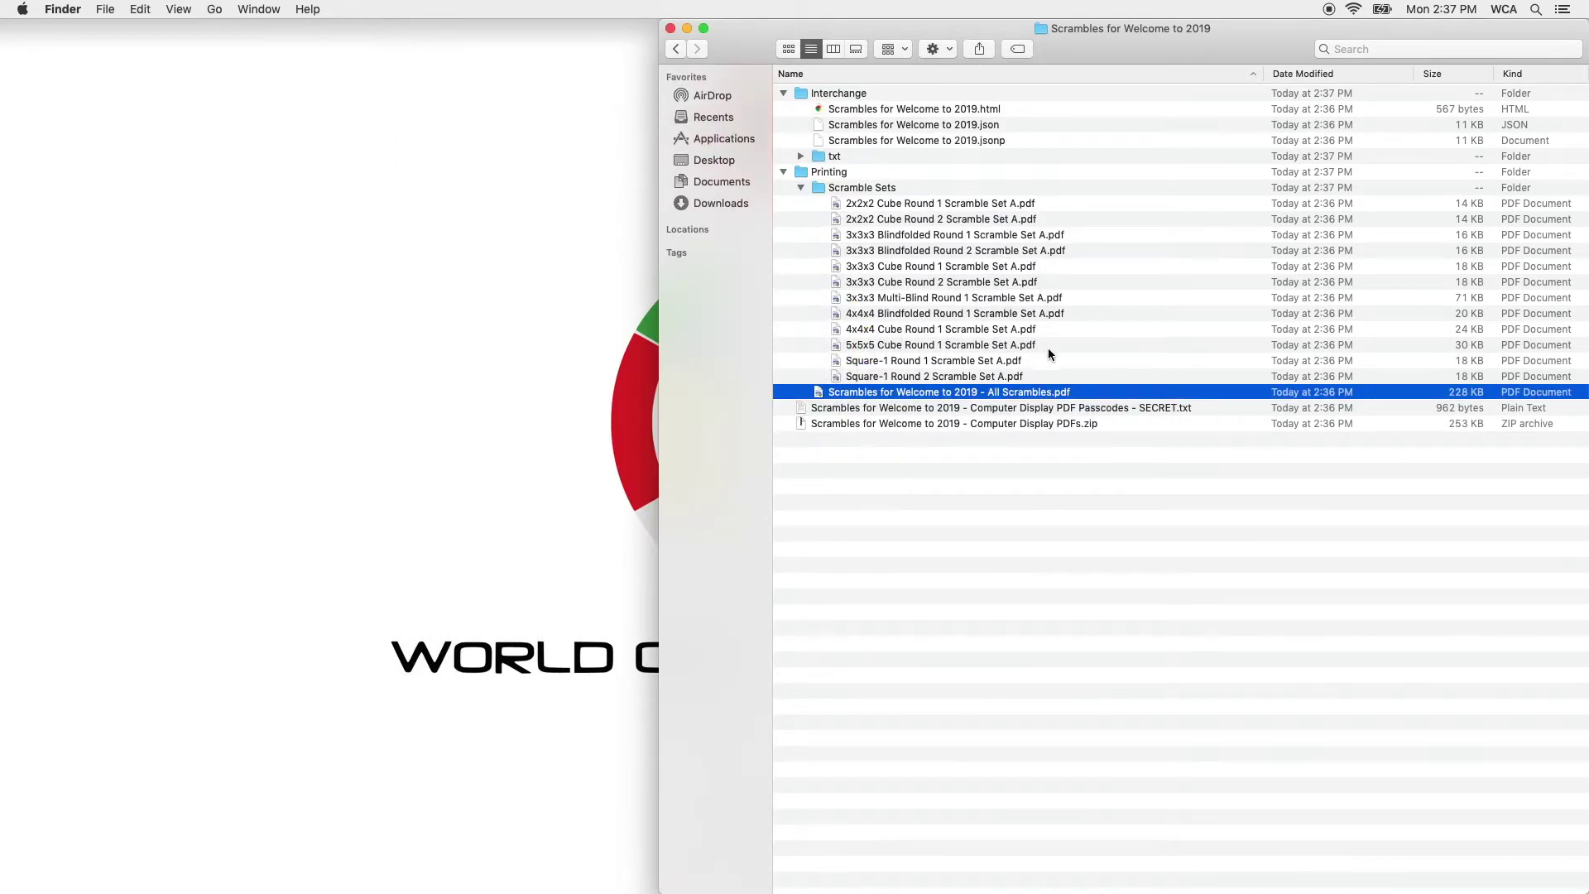
{"action": "left_click", "coordinate": [1034, 315]}
{"action": "key", "text": "space"}
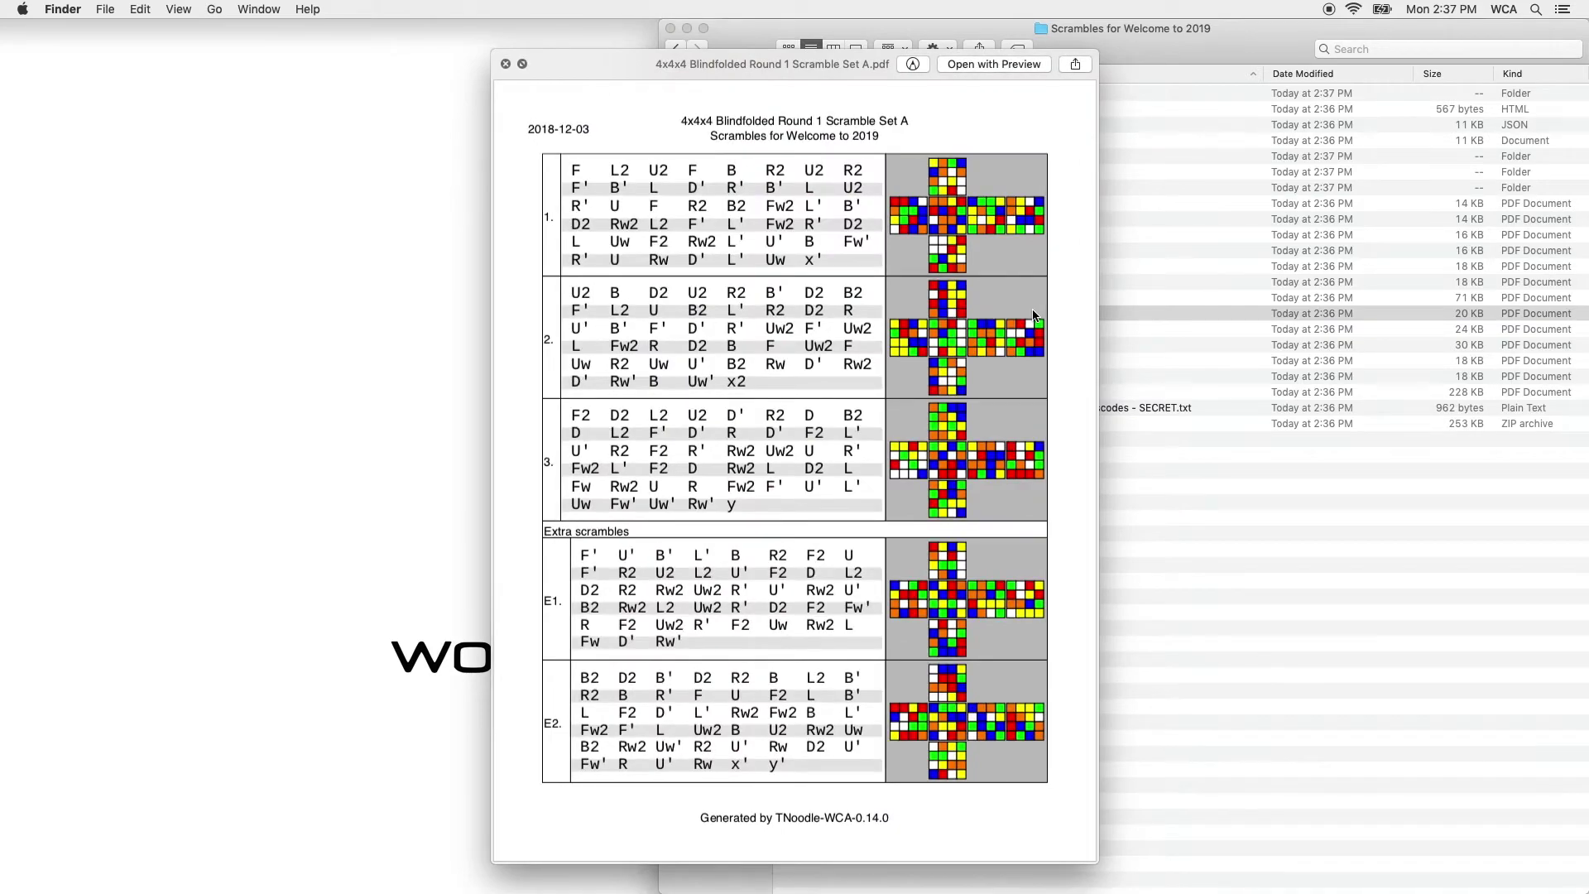
{"action": "key", "text": "space"}
Collapse the txt, Interchange and Printing folders and select the Computer Display PDFs zip.
{"action": "left_click", "coordinate": [825, 157]}
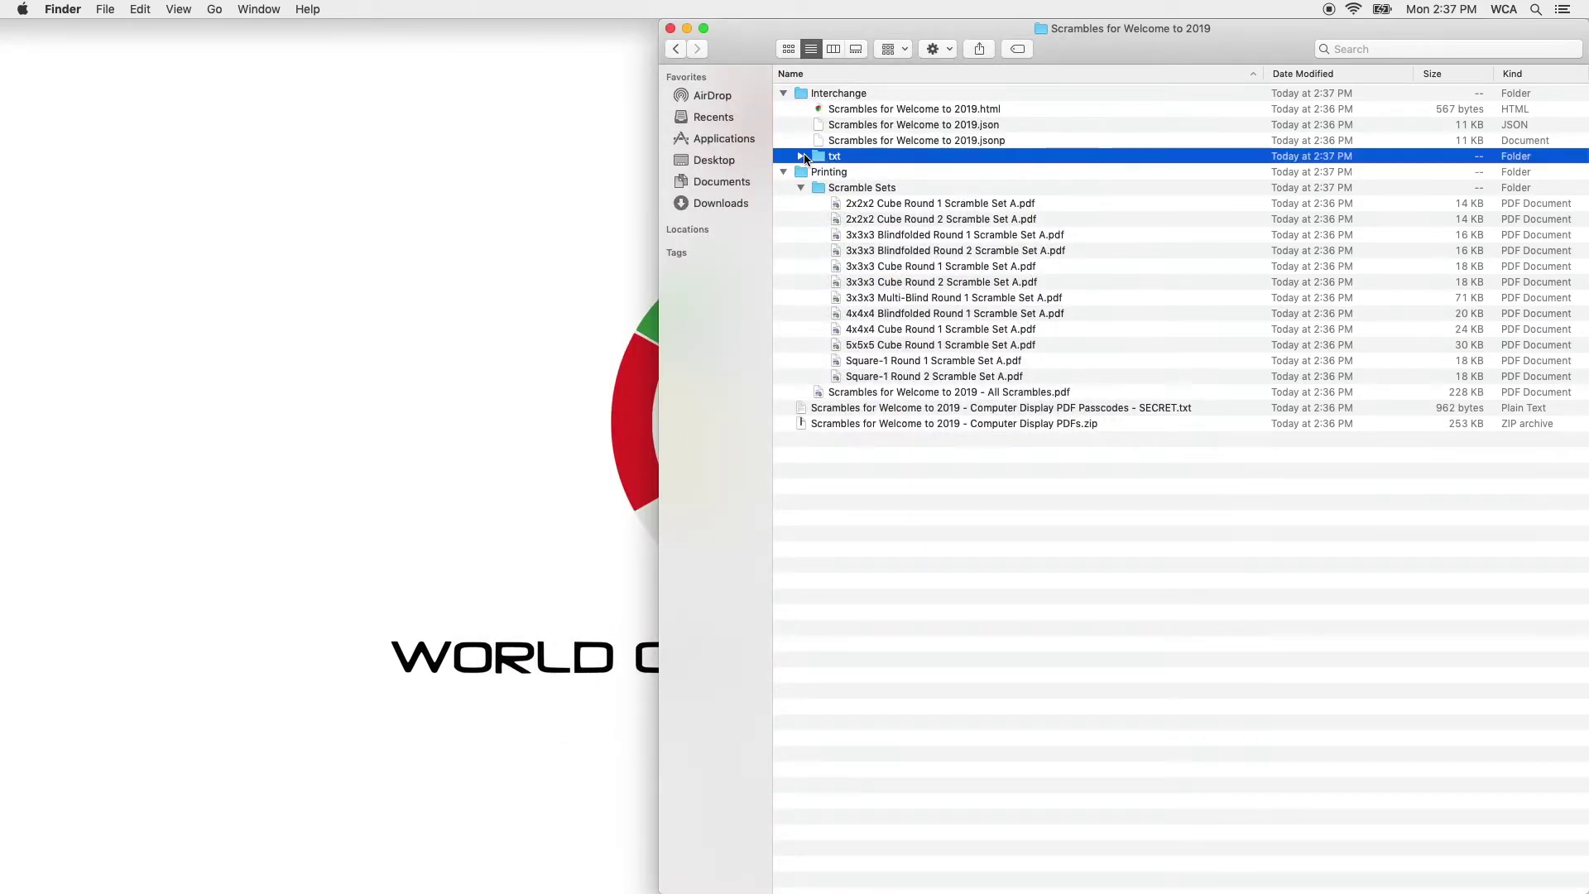
{"action": "left_click", "coordinate": [801, 156]}
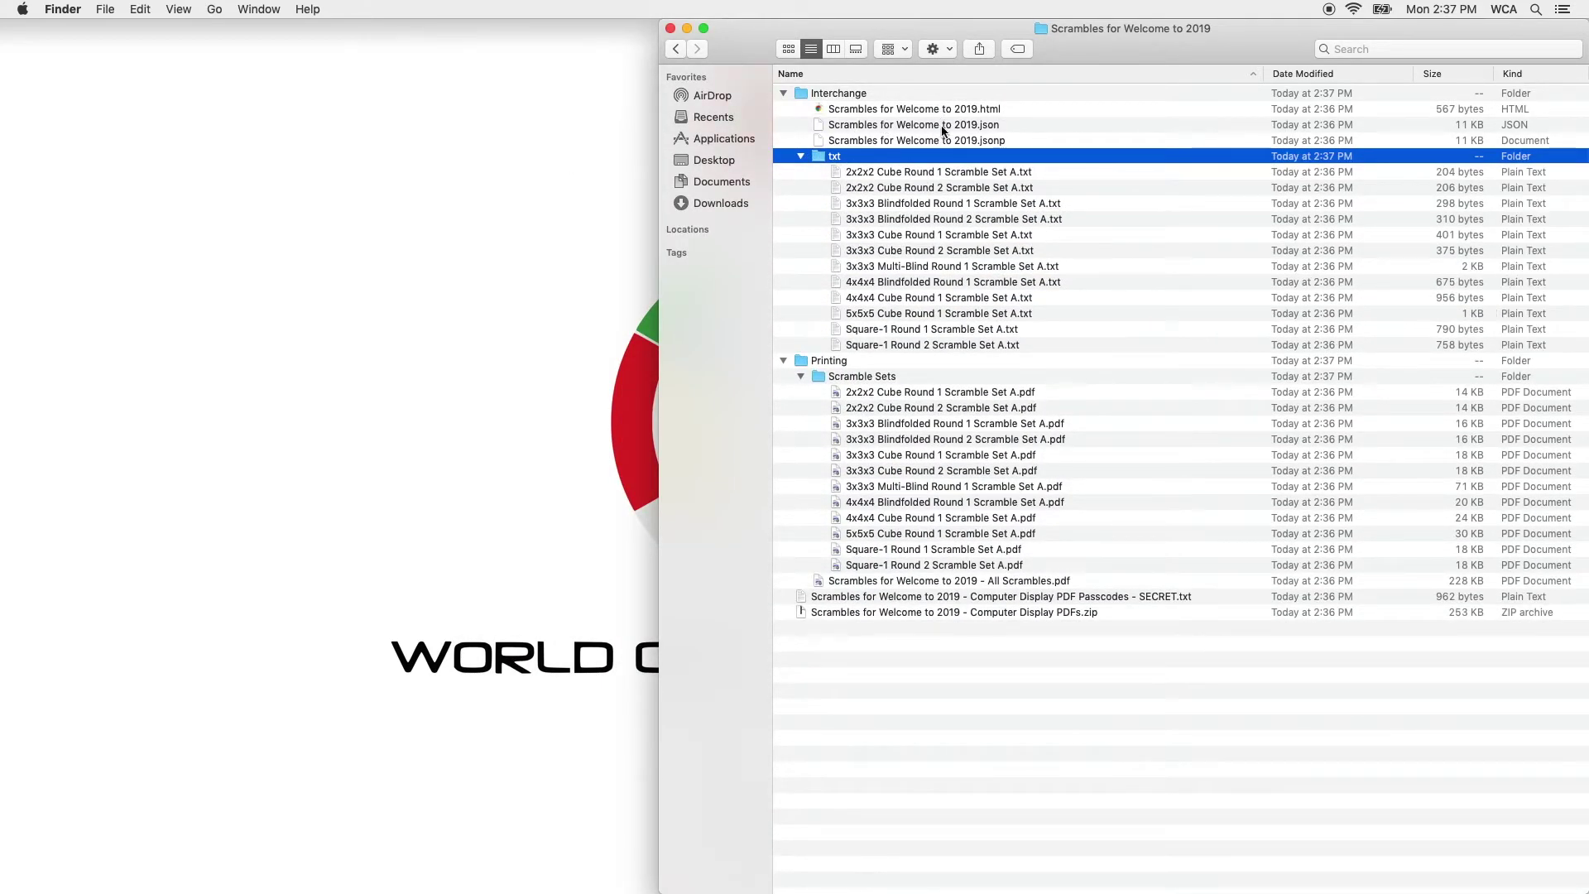
{"action": "left_click", "coordinate": [801, 157]}
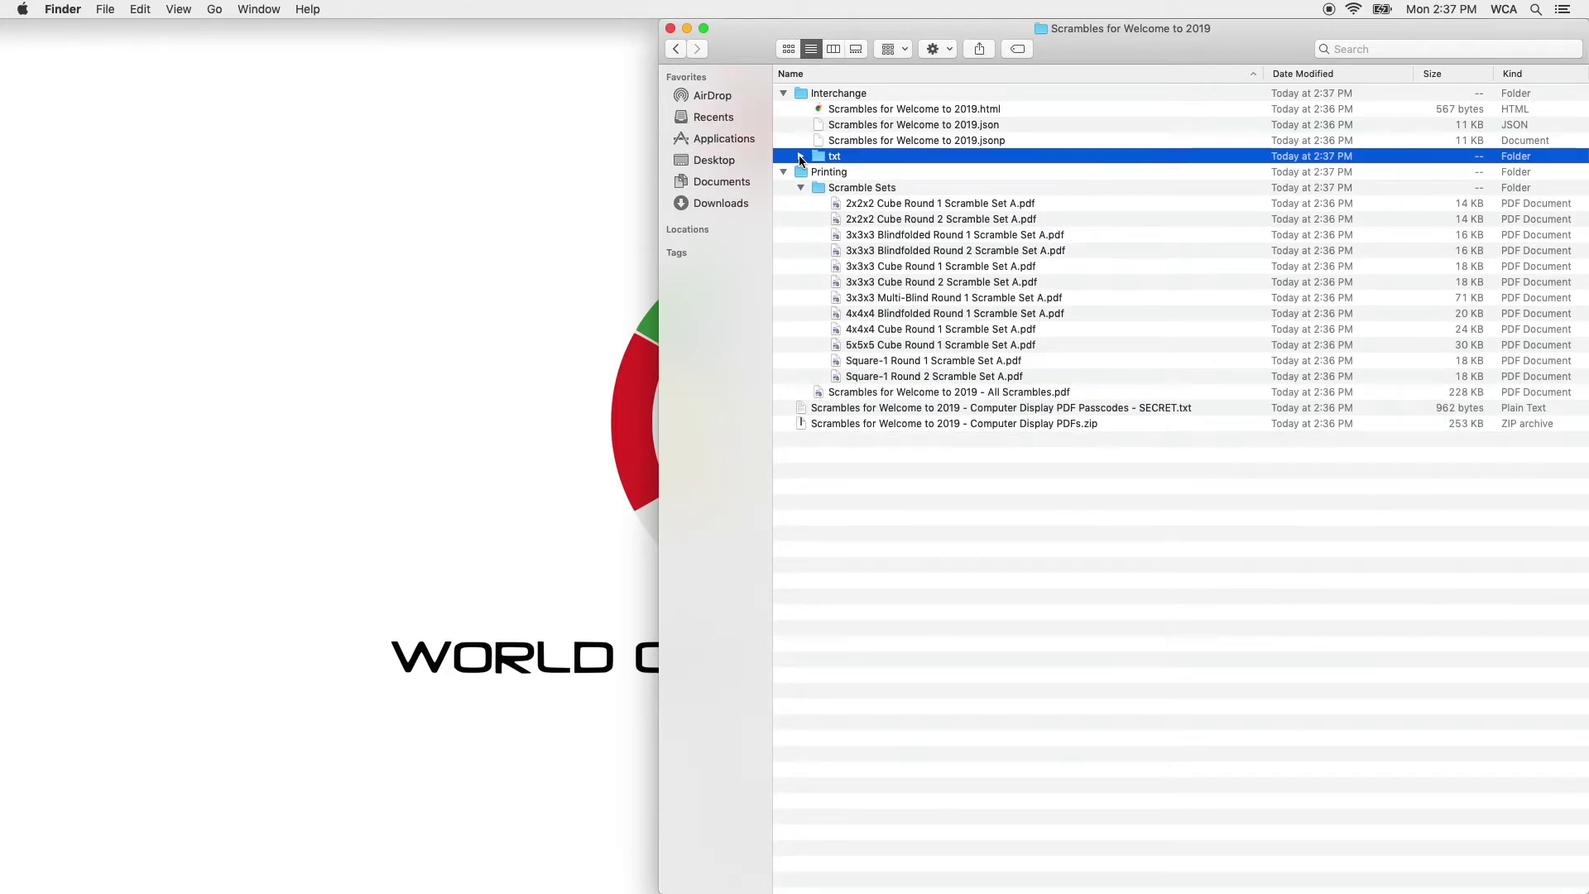
{"action": "left_click", "coordinate": [783, 92]}
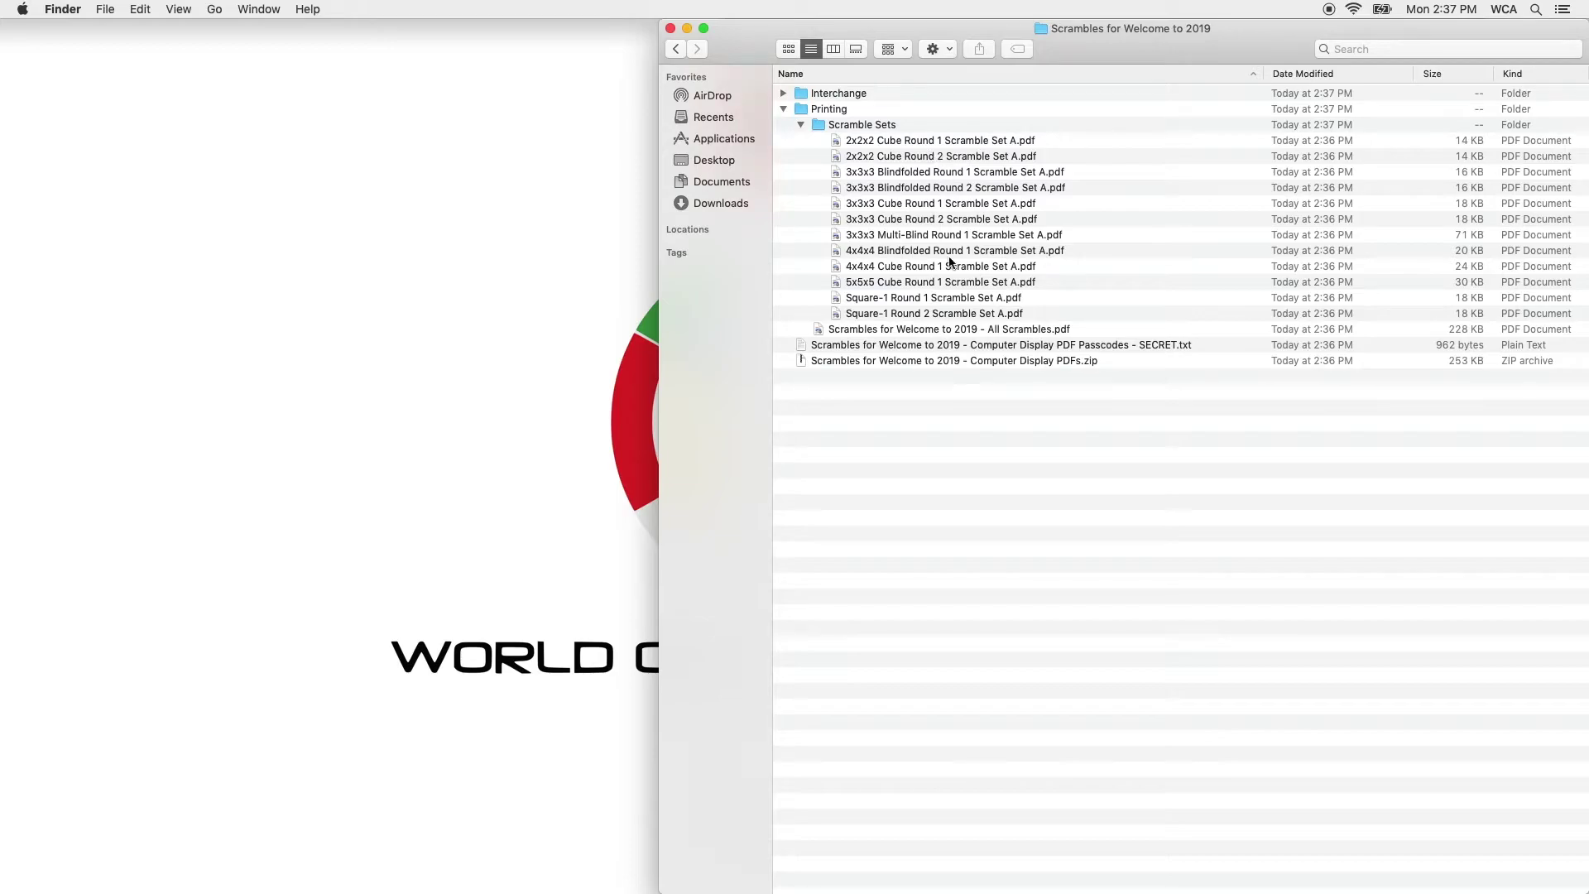
{"action": "left_click", "coordinate": [783, 109]}
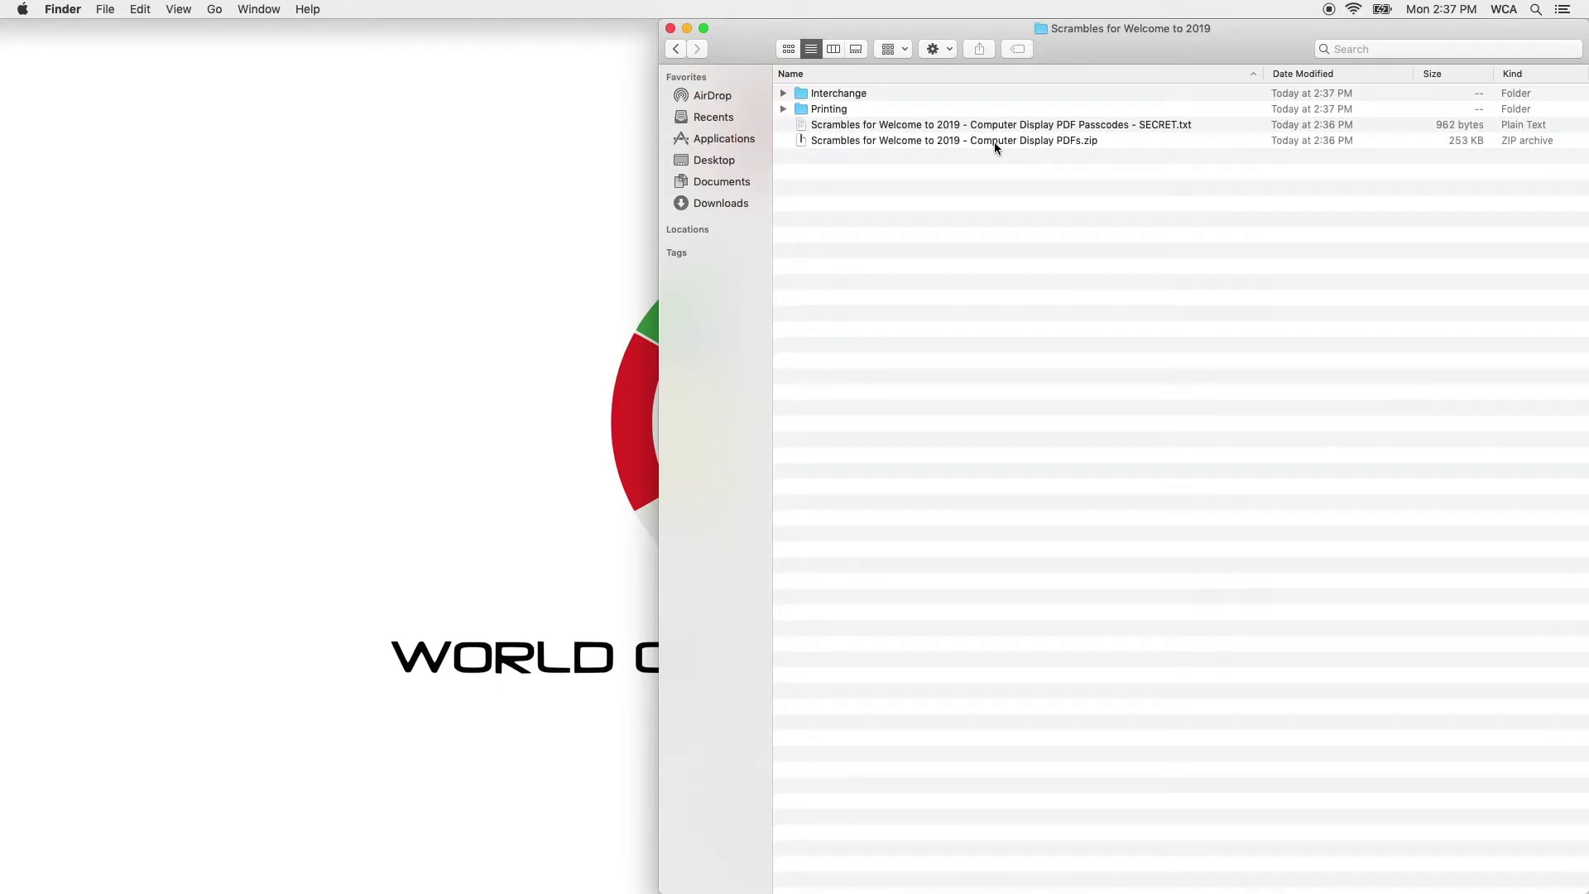
{"action": "left_click", "coordinate": [995, 142]}
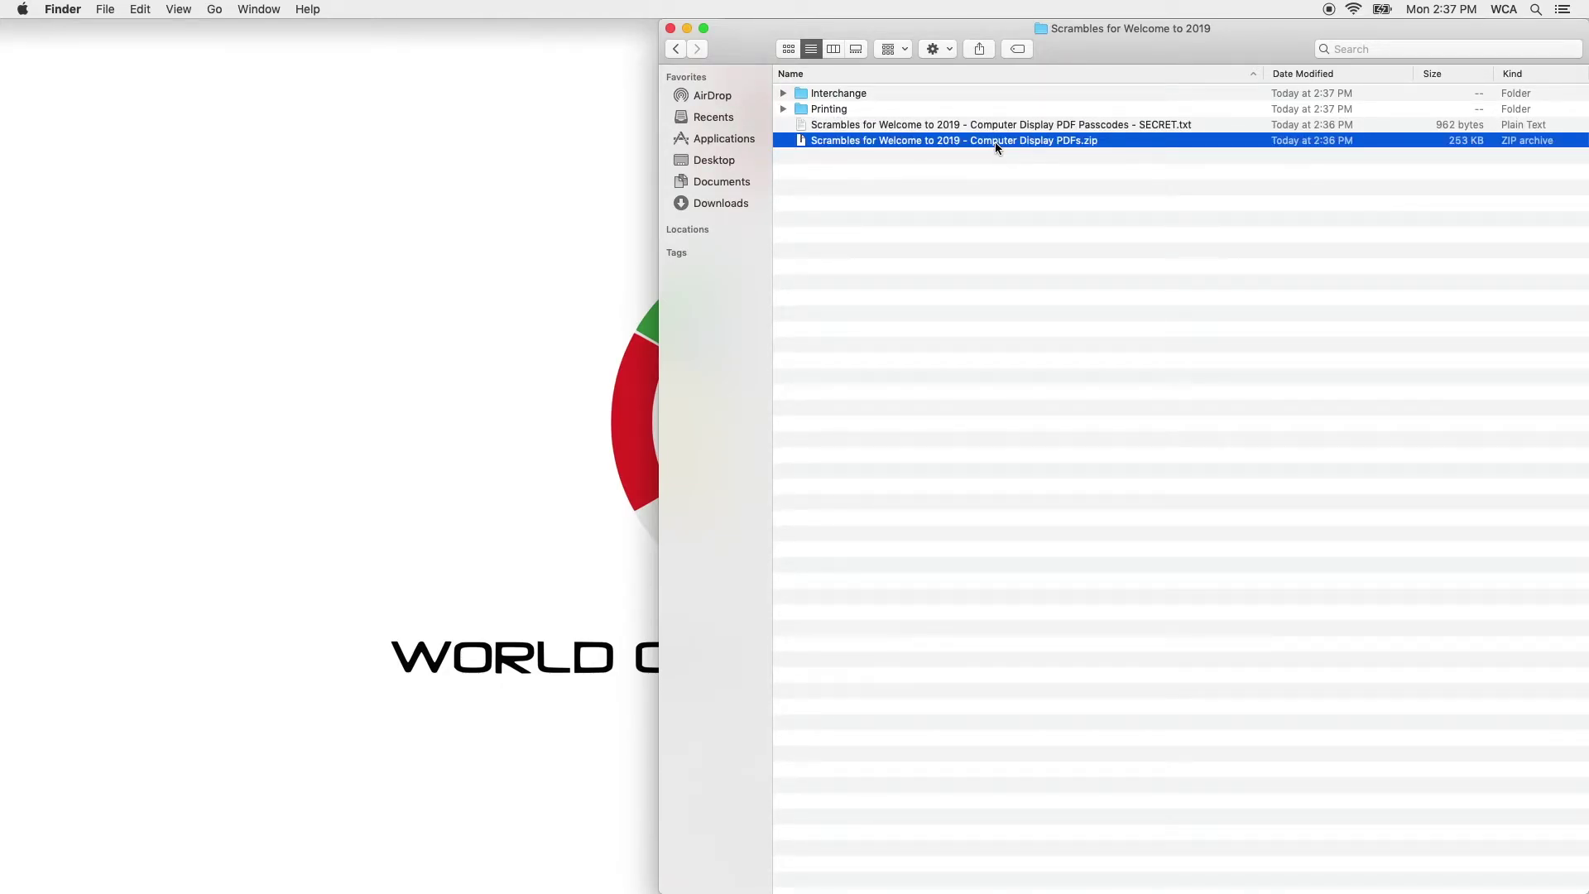
Extract the Computer Display PDFs zip and open the 2x2x2 Cube Round 2 PDF in Preview.
{"action": "double_click", "coordinate": [995, 142]}
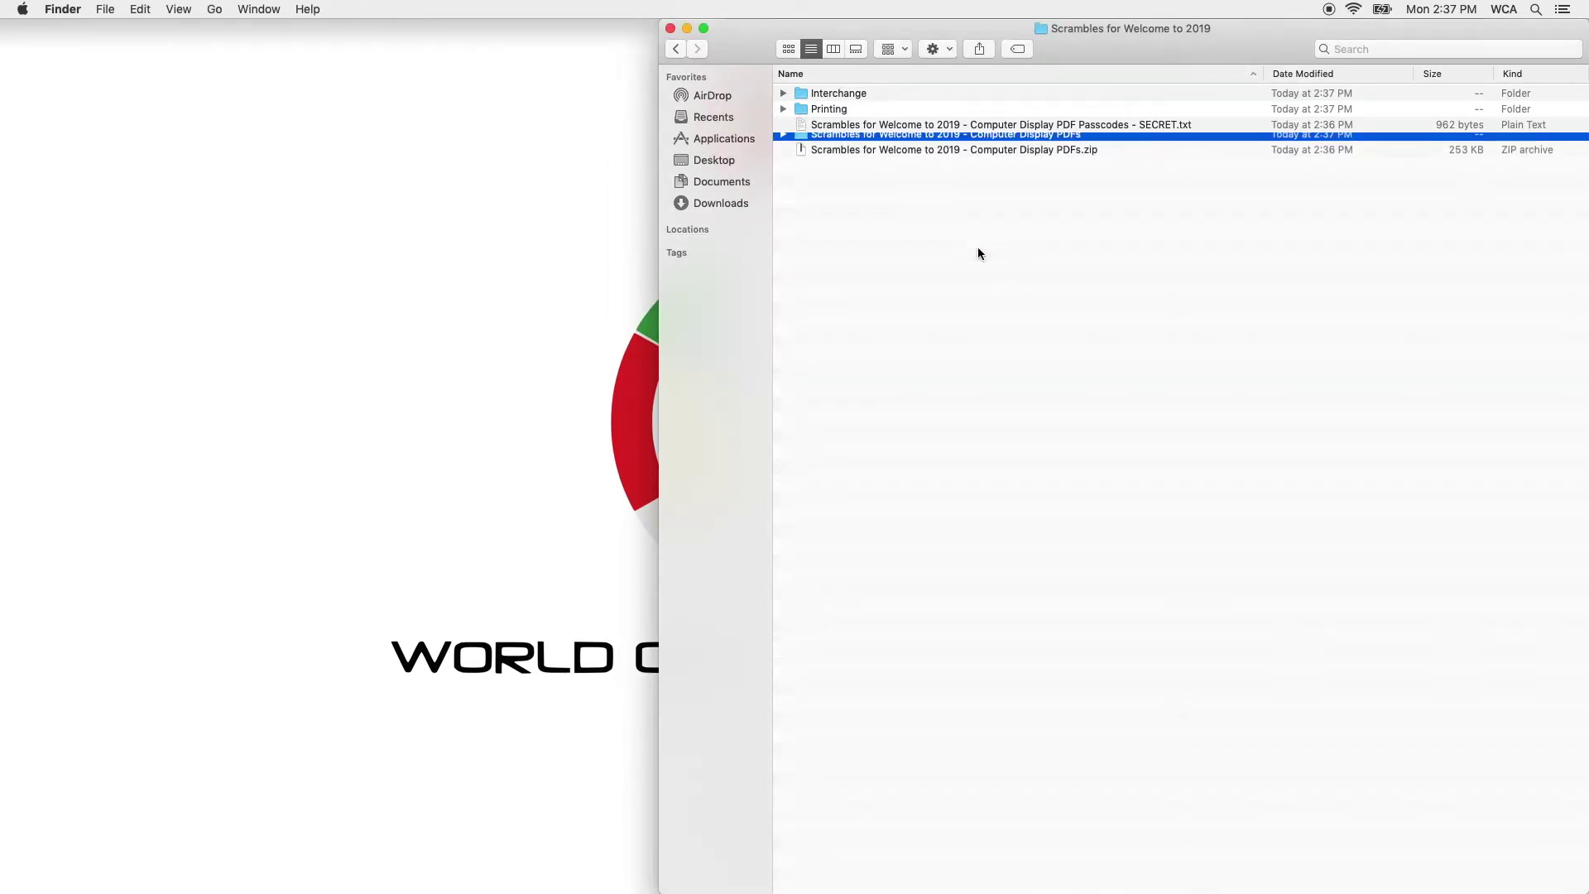
{"action": "key", "text": "Right"}
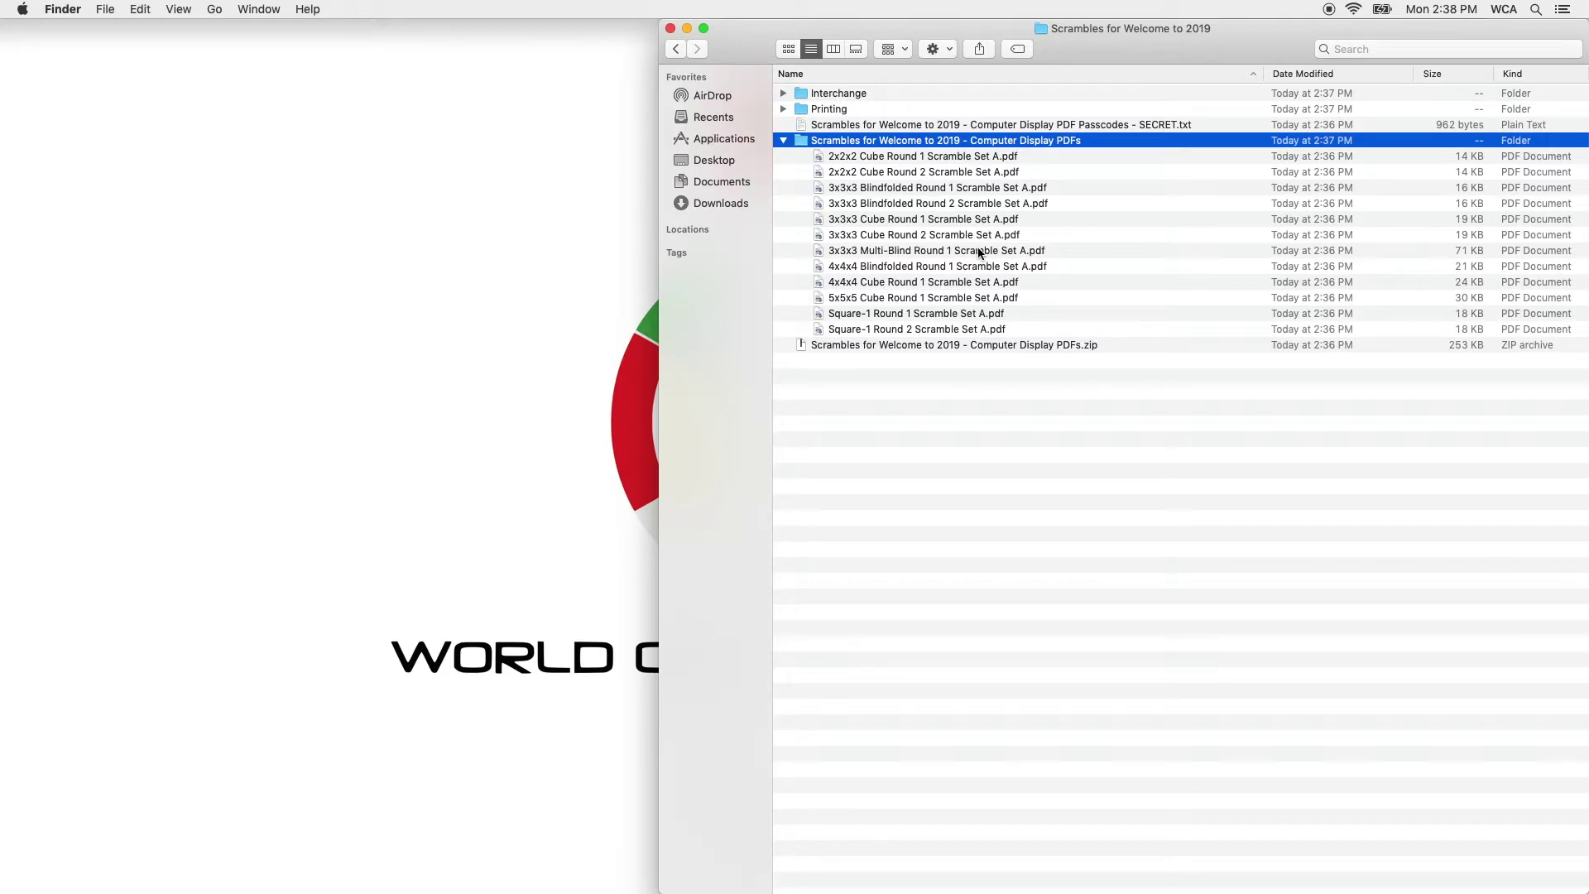
{"action": "key", "text": "Down"}
{"action": "key", "text": "space"}
{"action": "key", "text": "space"}
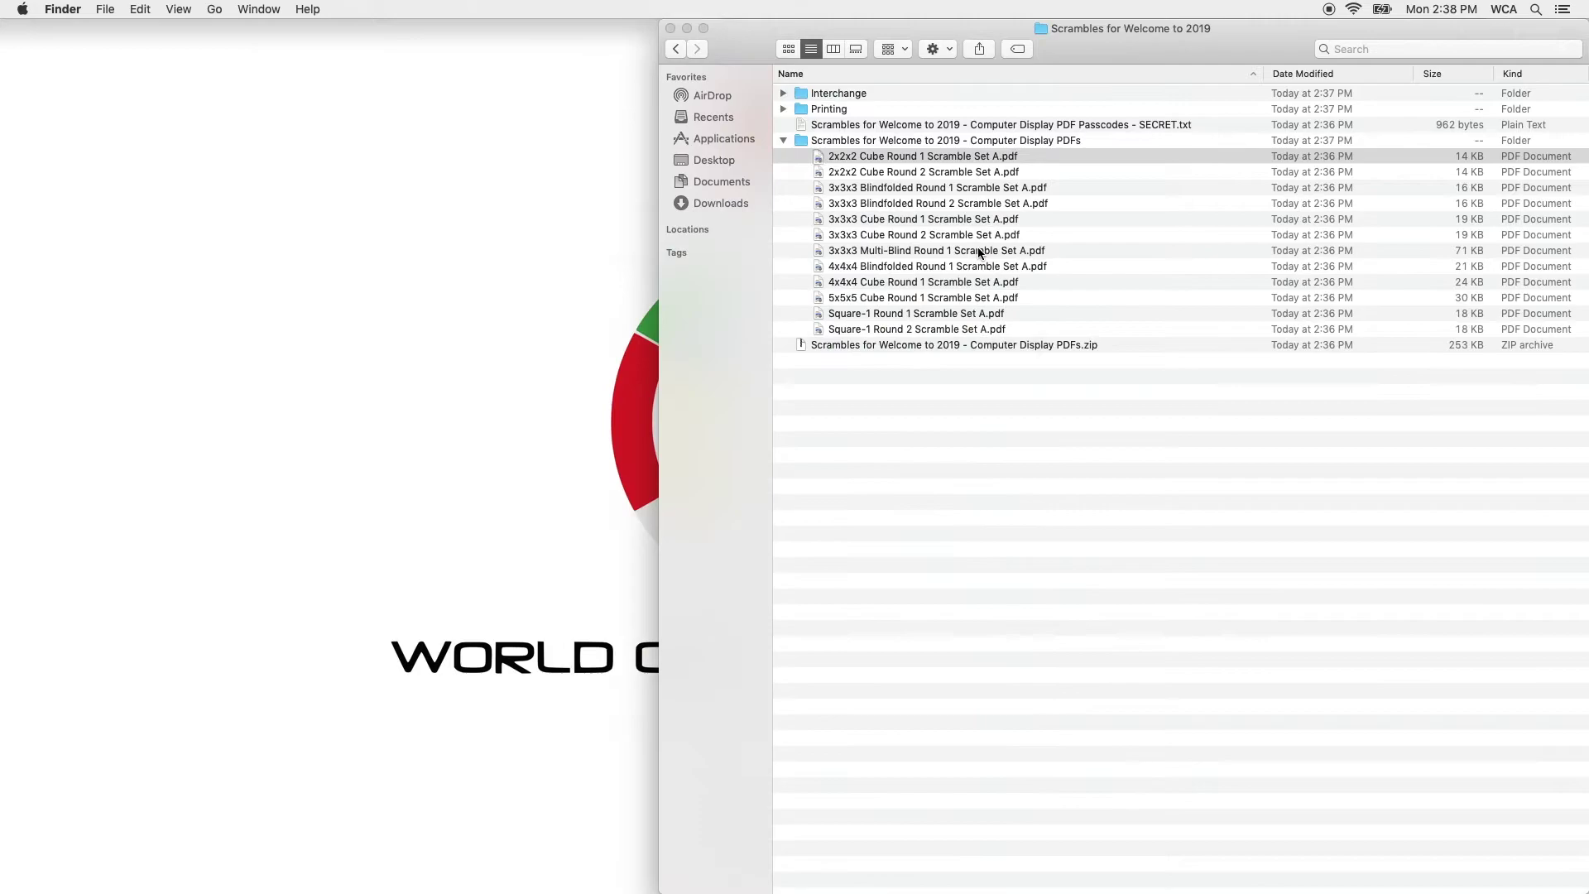
{"action": "key", "text": "Down"}
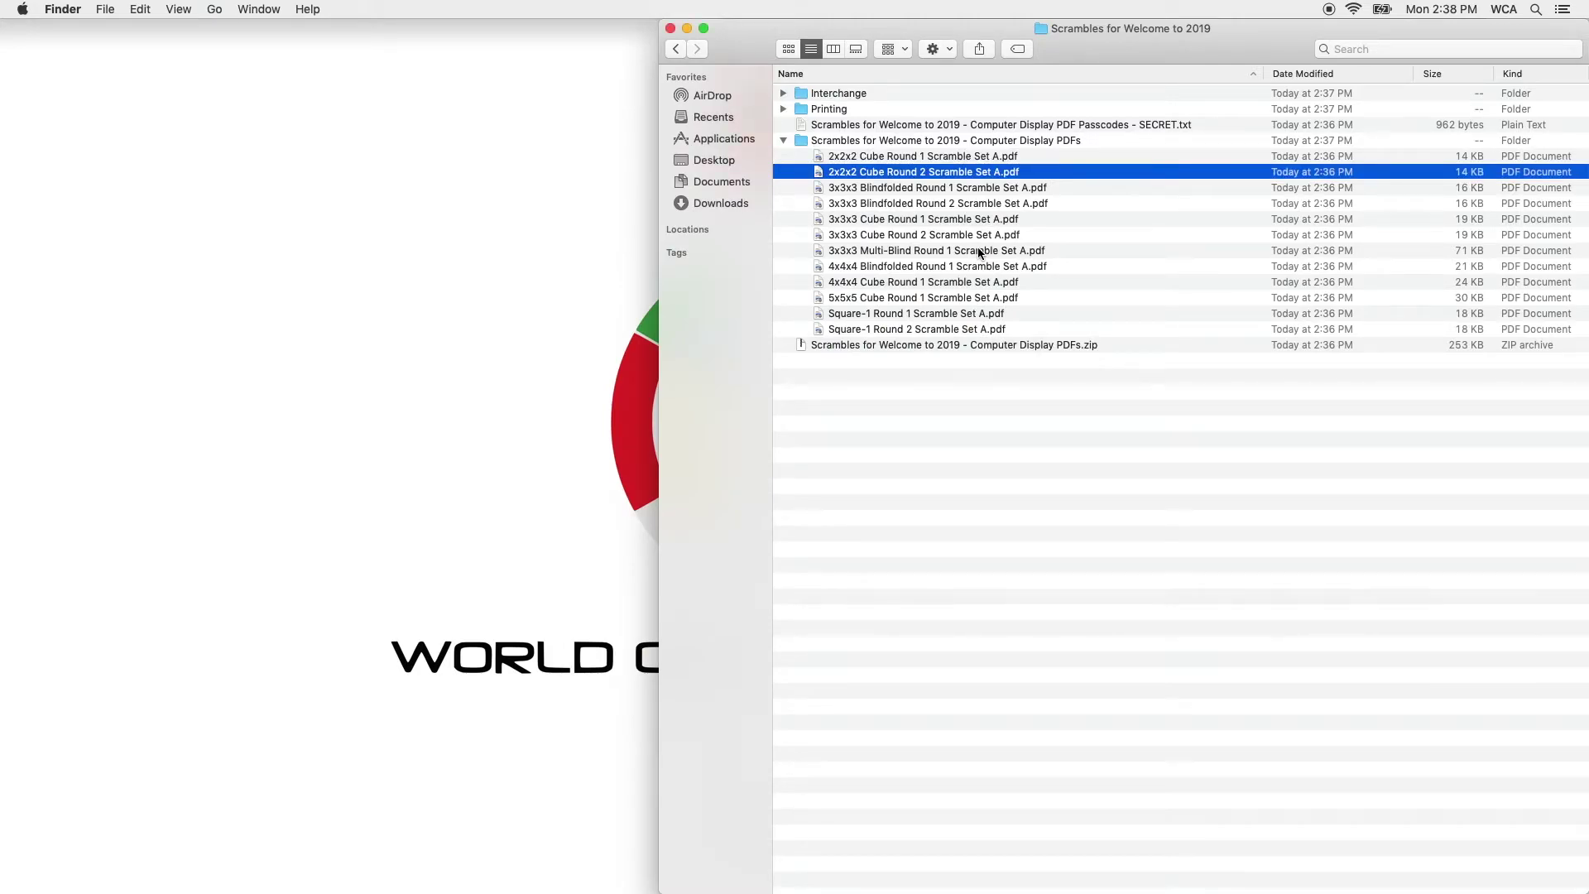
{"action": "key", "text": "super+o"}
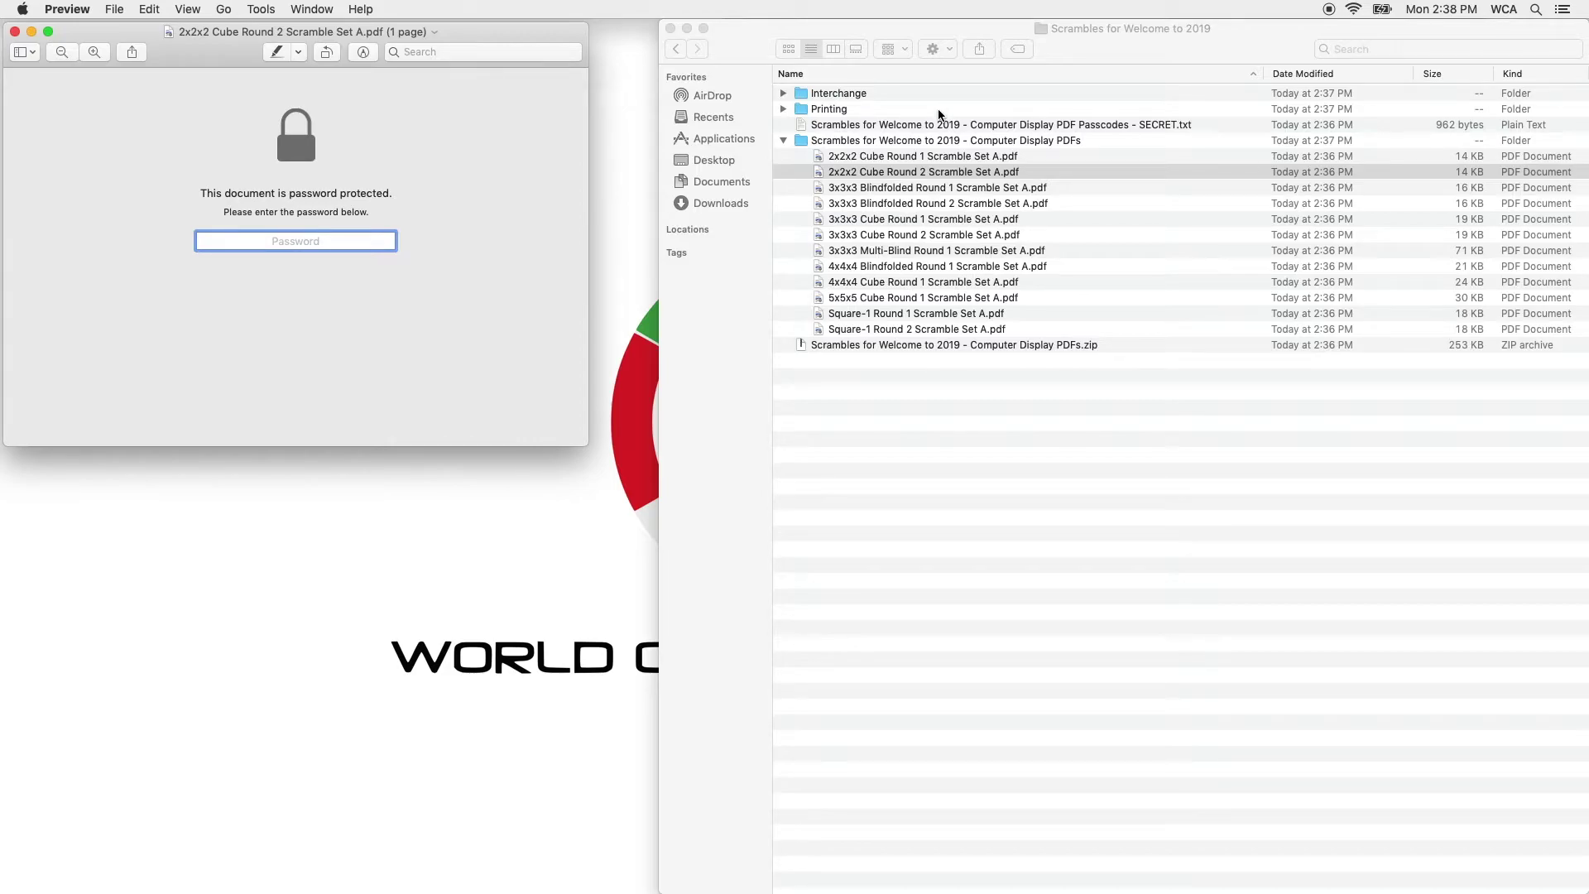
Open the SECRET passcodes text file below Preview's password prompt and find the 2x2x2 passcodes.
{"action": "key", "text": "super+Tab"}
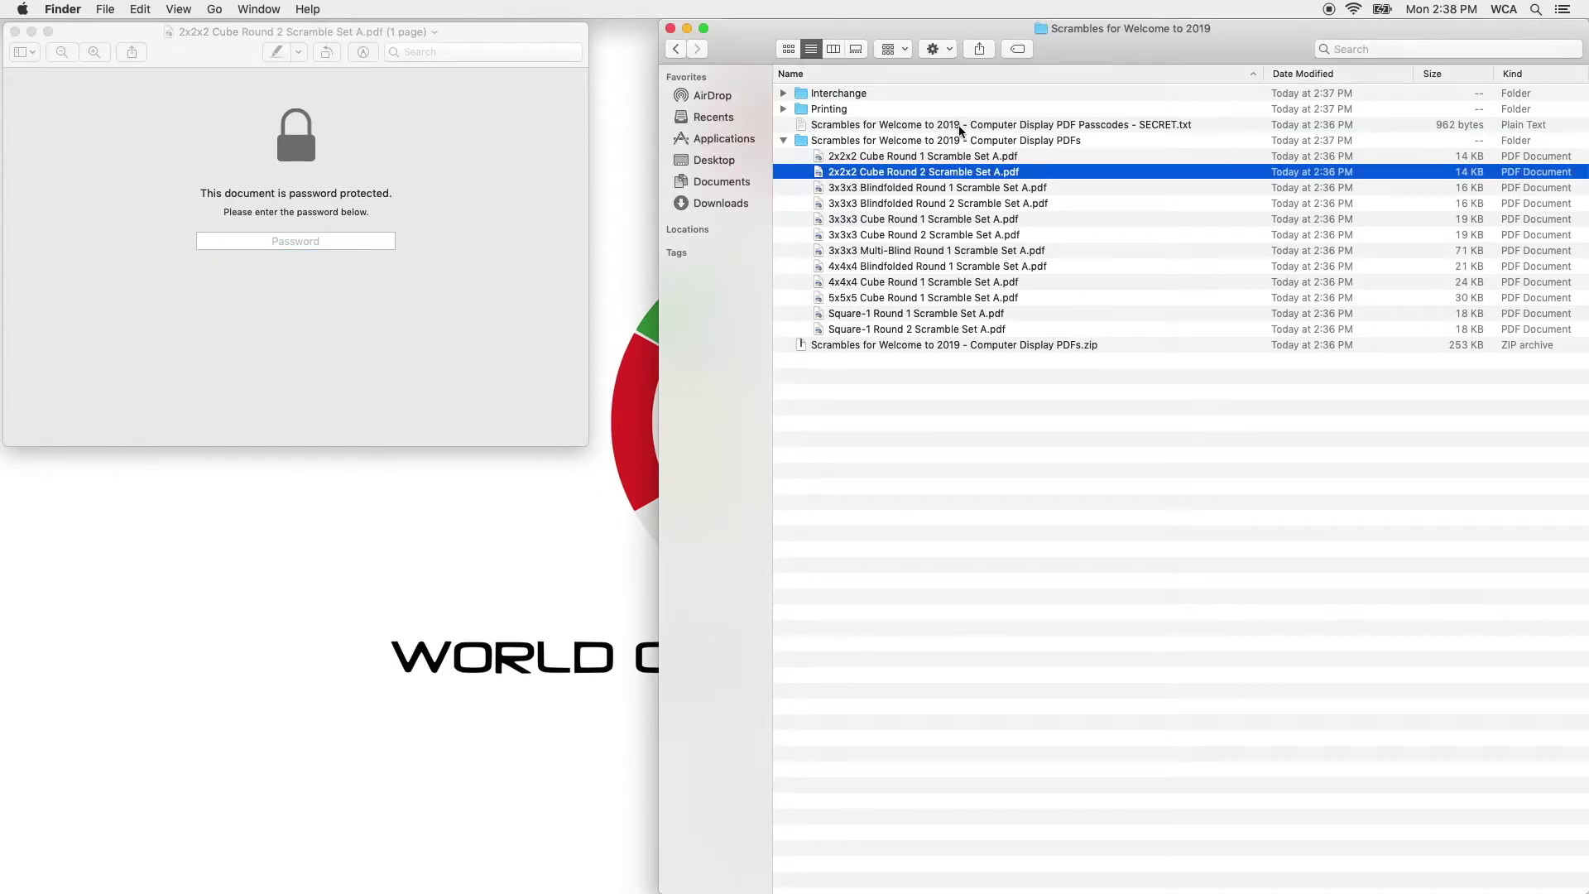
{"action": "left_click", "coordinate": [962, 126]}
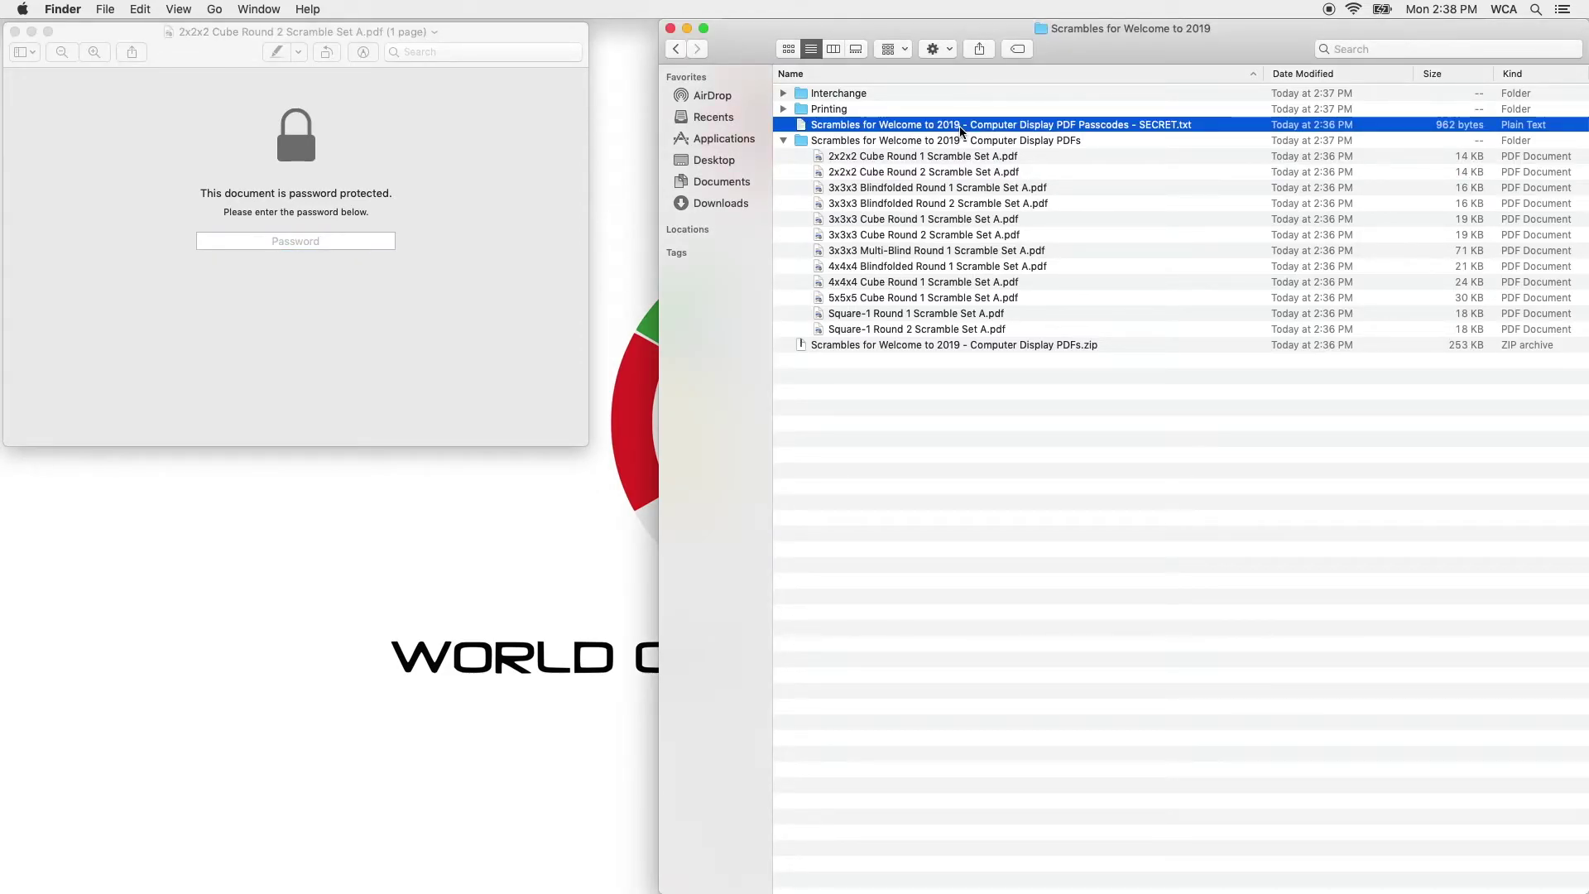
{"action": "double_click", "coordinate": [960, 126]}
{"action": "left_click_drag", "start_coordinate": [583, 73], "coordinate": [478, 517]}
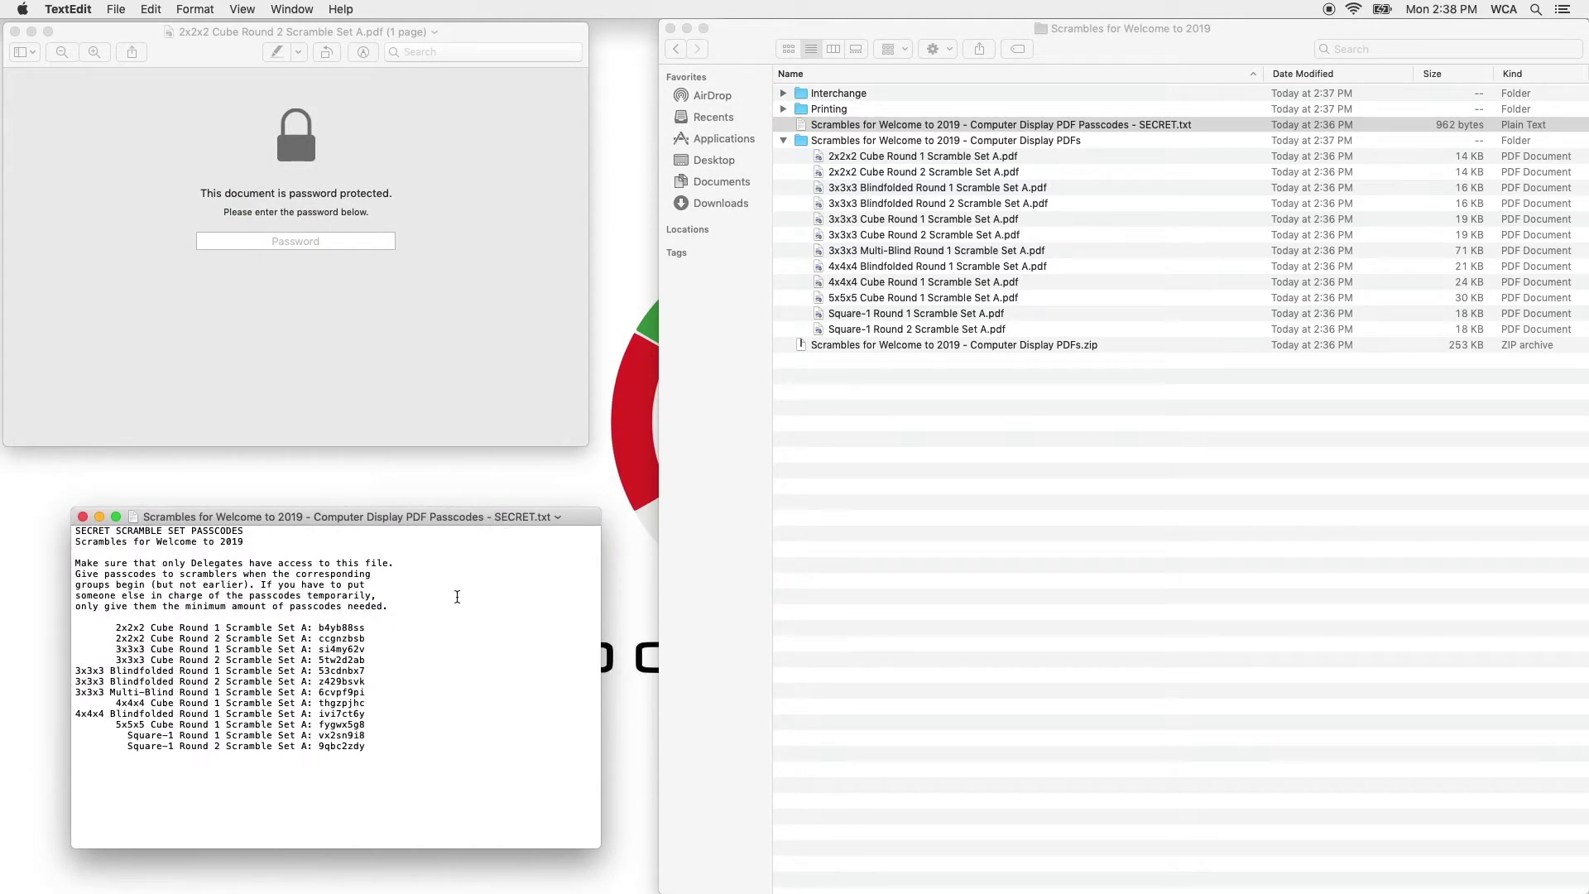
{"action": "double_click", "coordinate": [341, 627]}
Enter the 2x2x2 Cube Round 2 passcode to unlock the PDF and view its scrambles.
{"action": "left_click", "coordinate": [358, 249]}
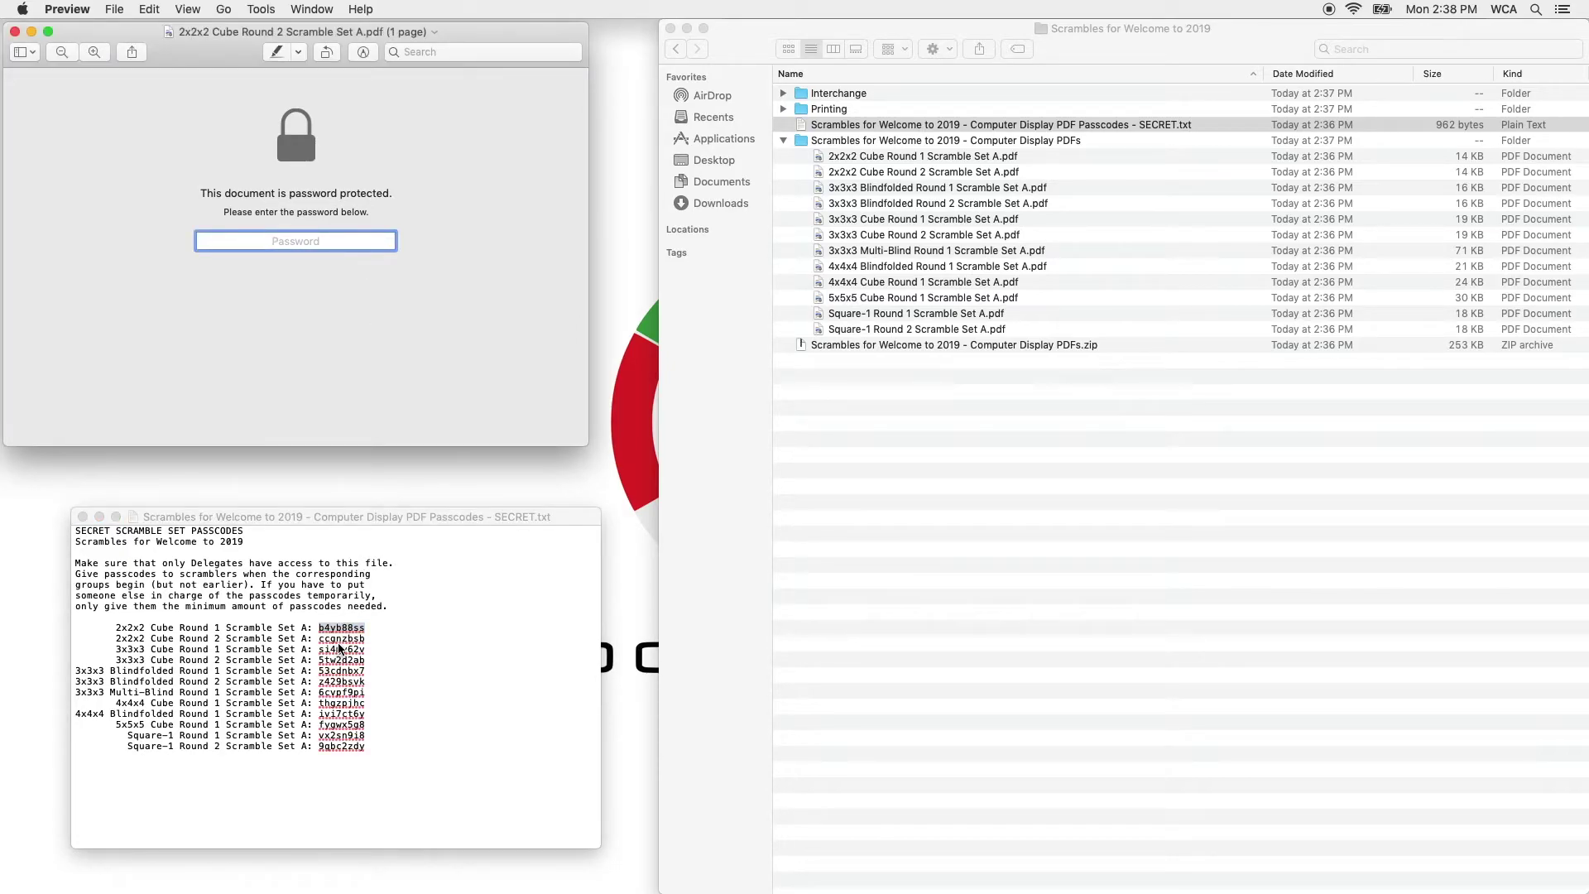
{"action": "left_click", "coordinate": [292, 122]}
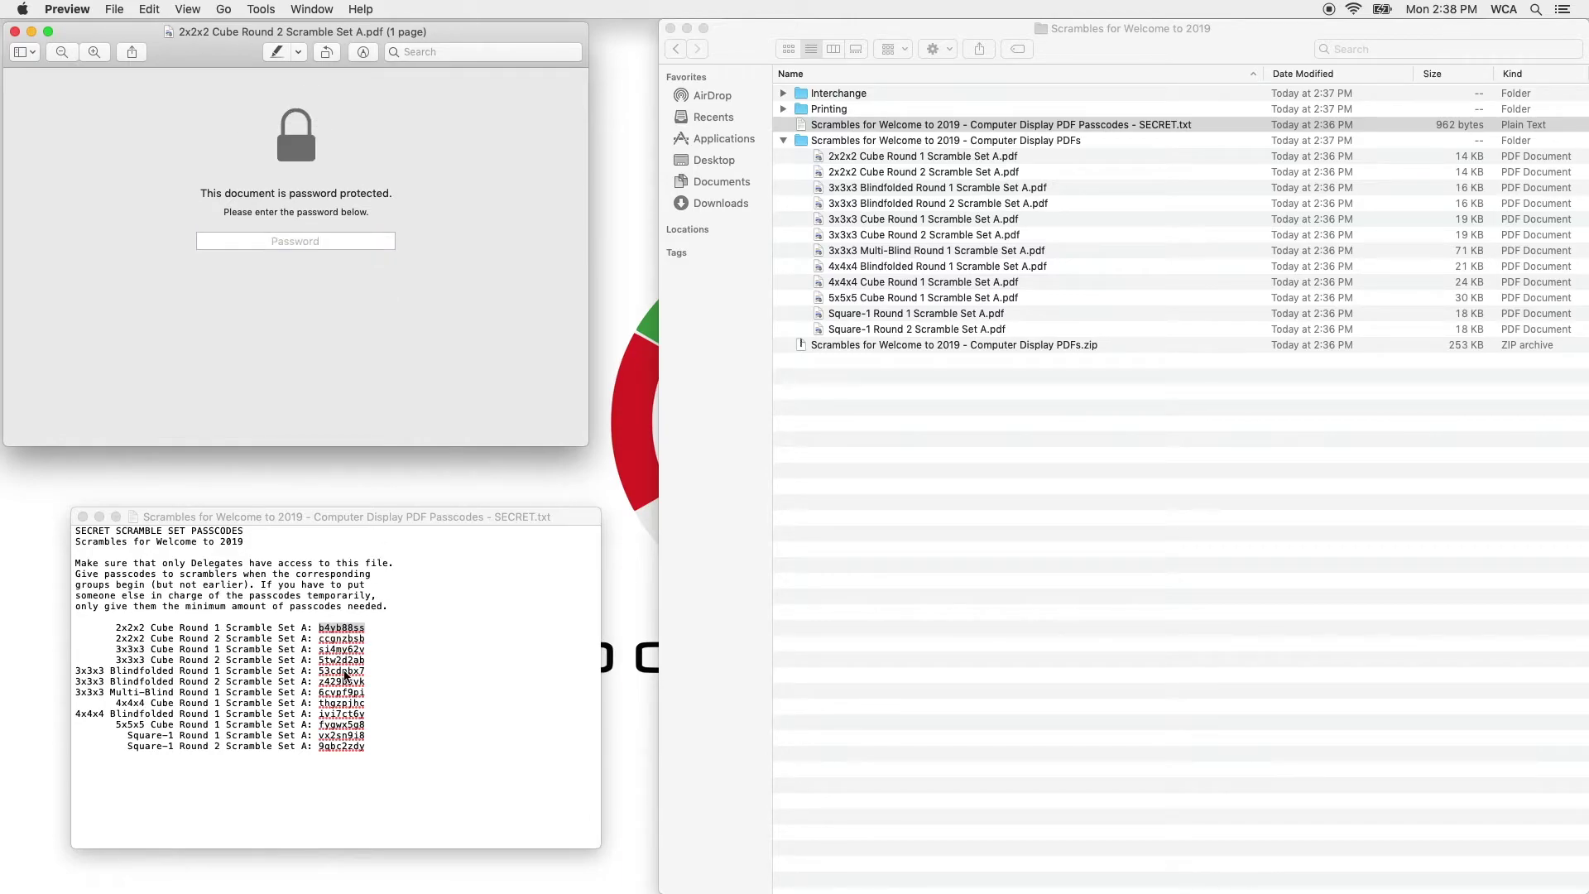
{"action": "left_click", "coordinate": [346, 675]}
{"action": "double_click", "coordinate": [346, 638]}
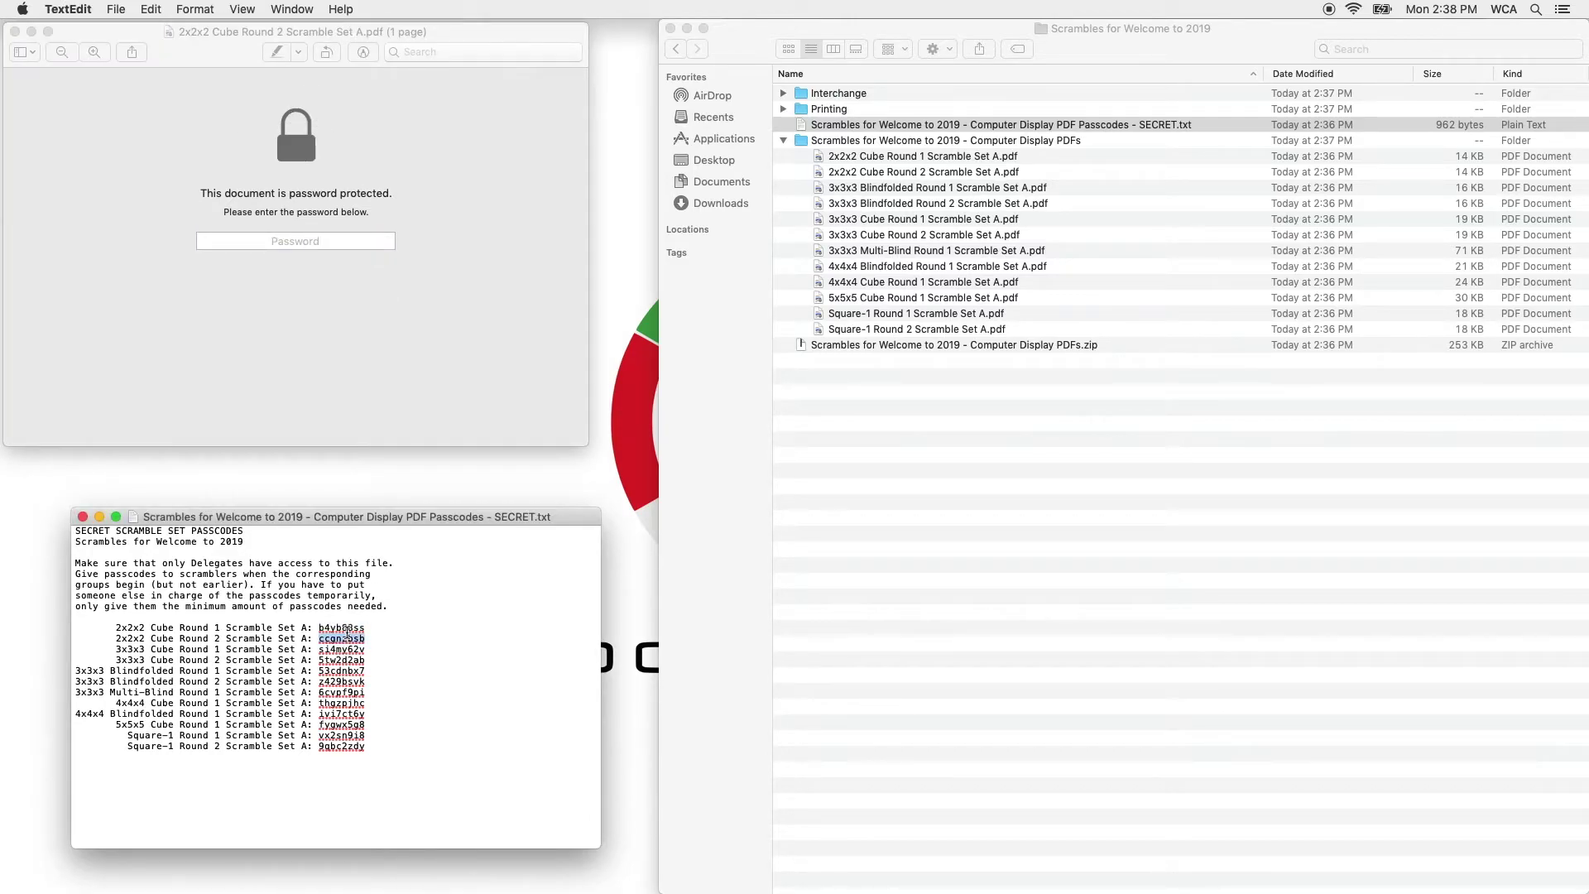
{"action": "left_click", "coordinate": [315, 240]}
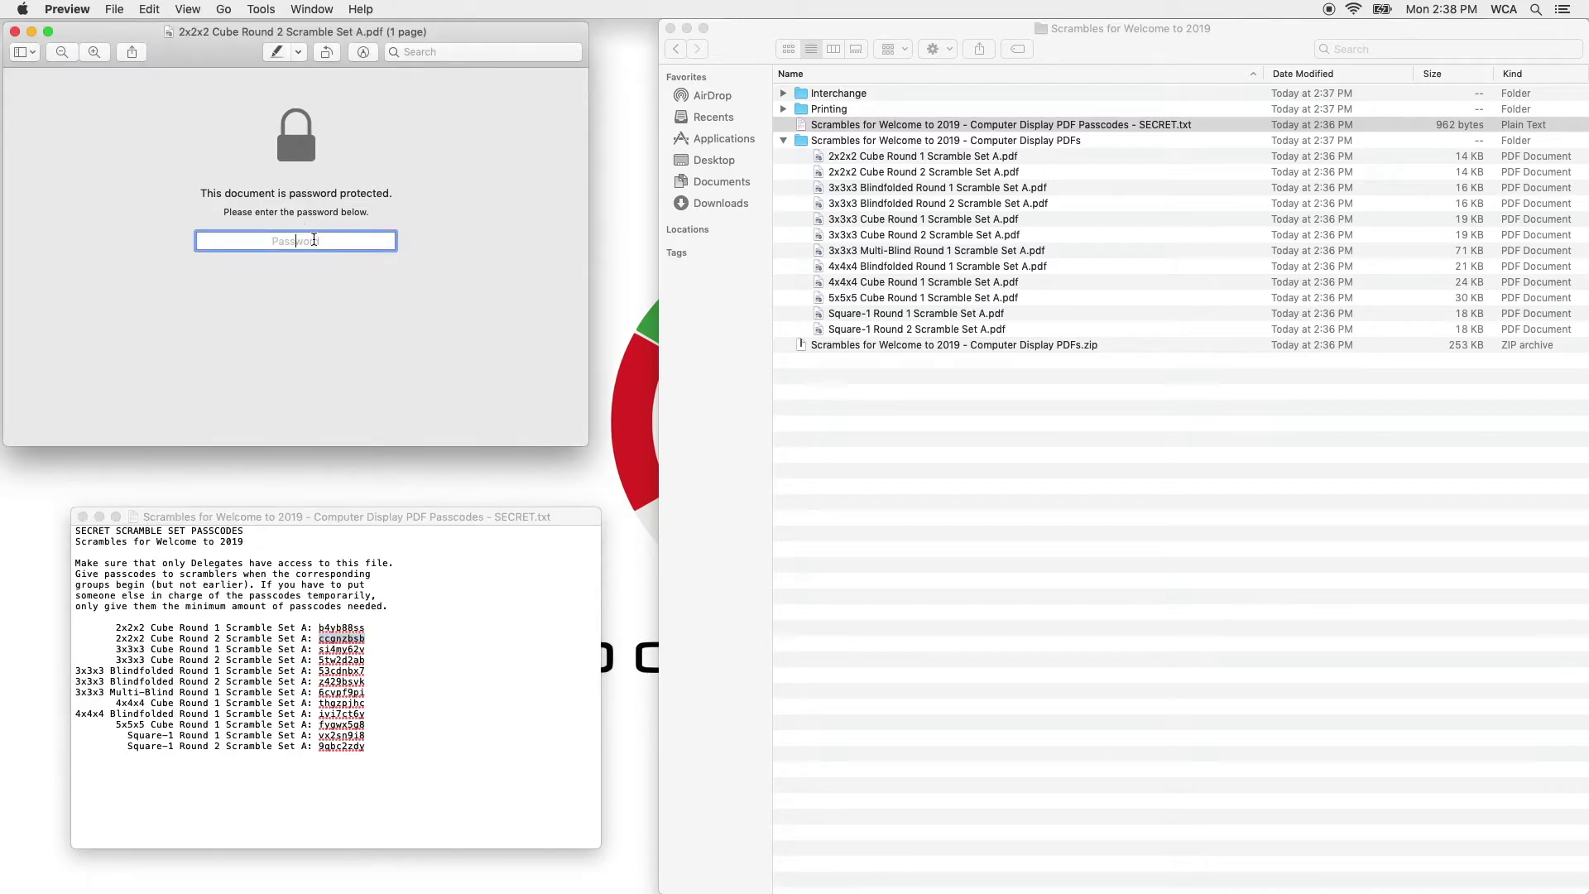
{"action": "type", "text": "ccgnzbsb"}
{"action": "key", "text": "Return"}
{"action": "scroll", "coordinate": [256, 221], "scroll_direction": "down", "scroll_amount": 5}
{"action": "scroll", "coordinate": [256, 221], "scroll_direction": "up", "scroll_amount": 3}
{"action": "scroll", "coordinate": [256, 221], "scroll_direction": "up", "scroll_amount": 3}
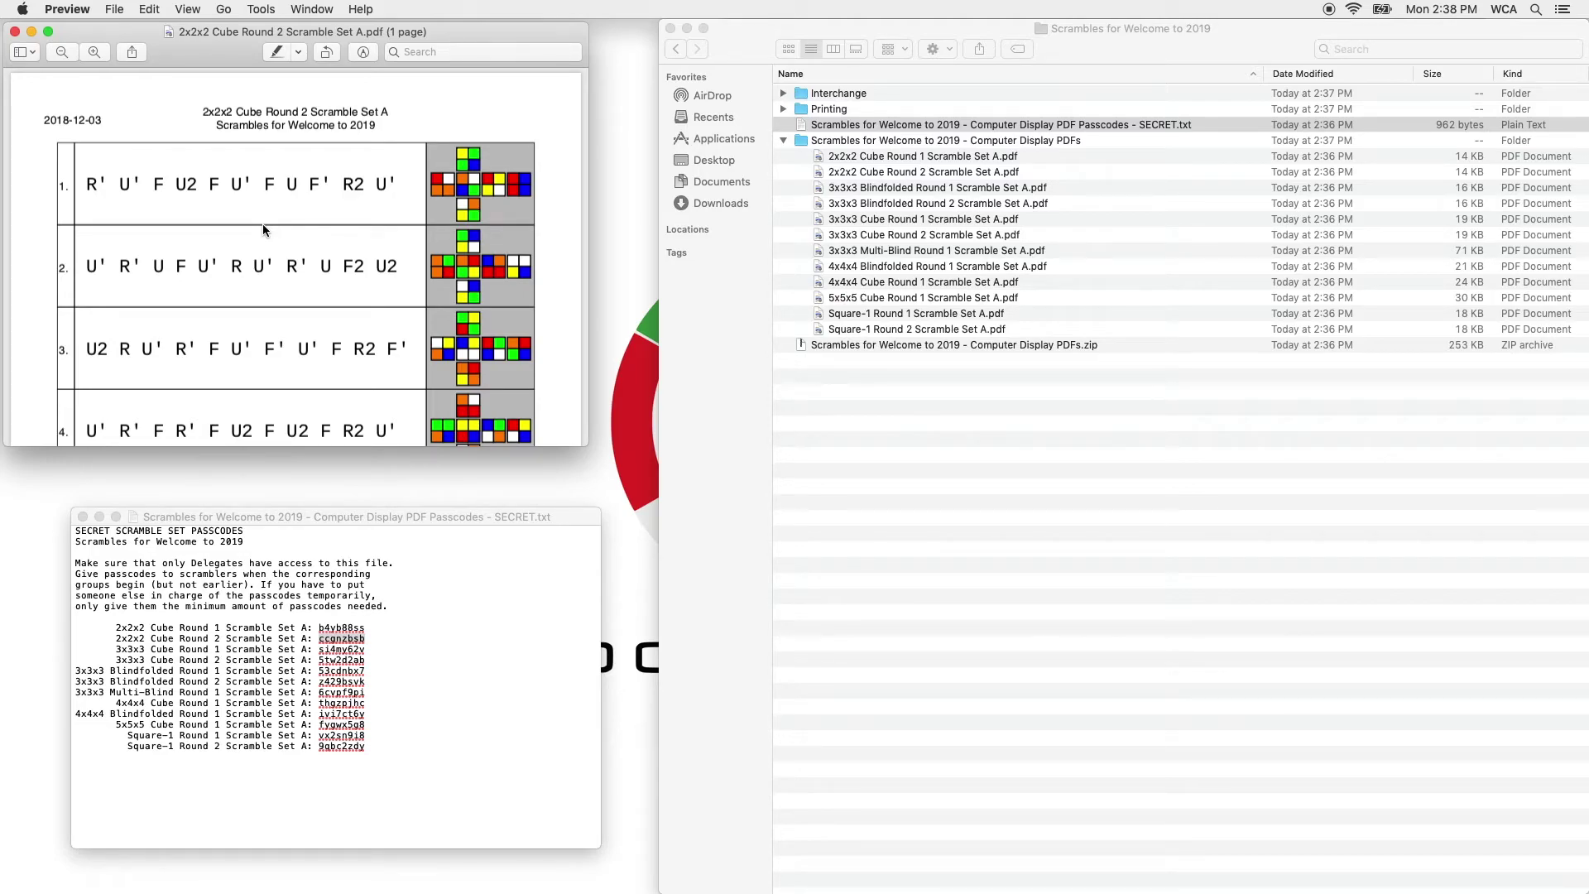
{"action": "left_click", "coordinate": [377, 626]}
{"action": "left_click_drag", "start_coordinate": [388, 606], "coordinate": [15, 561]}
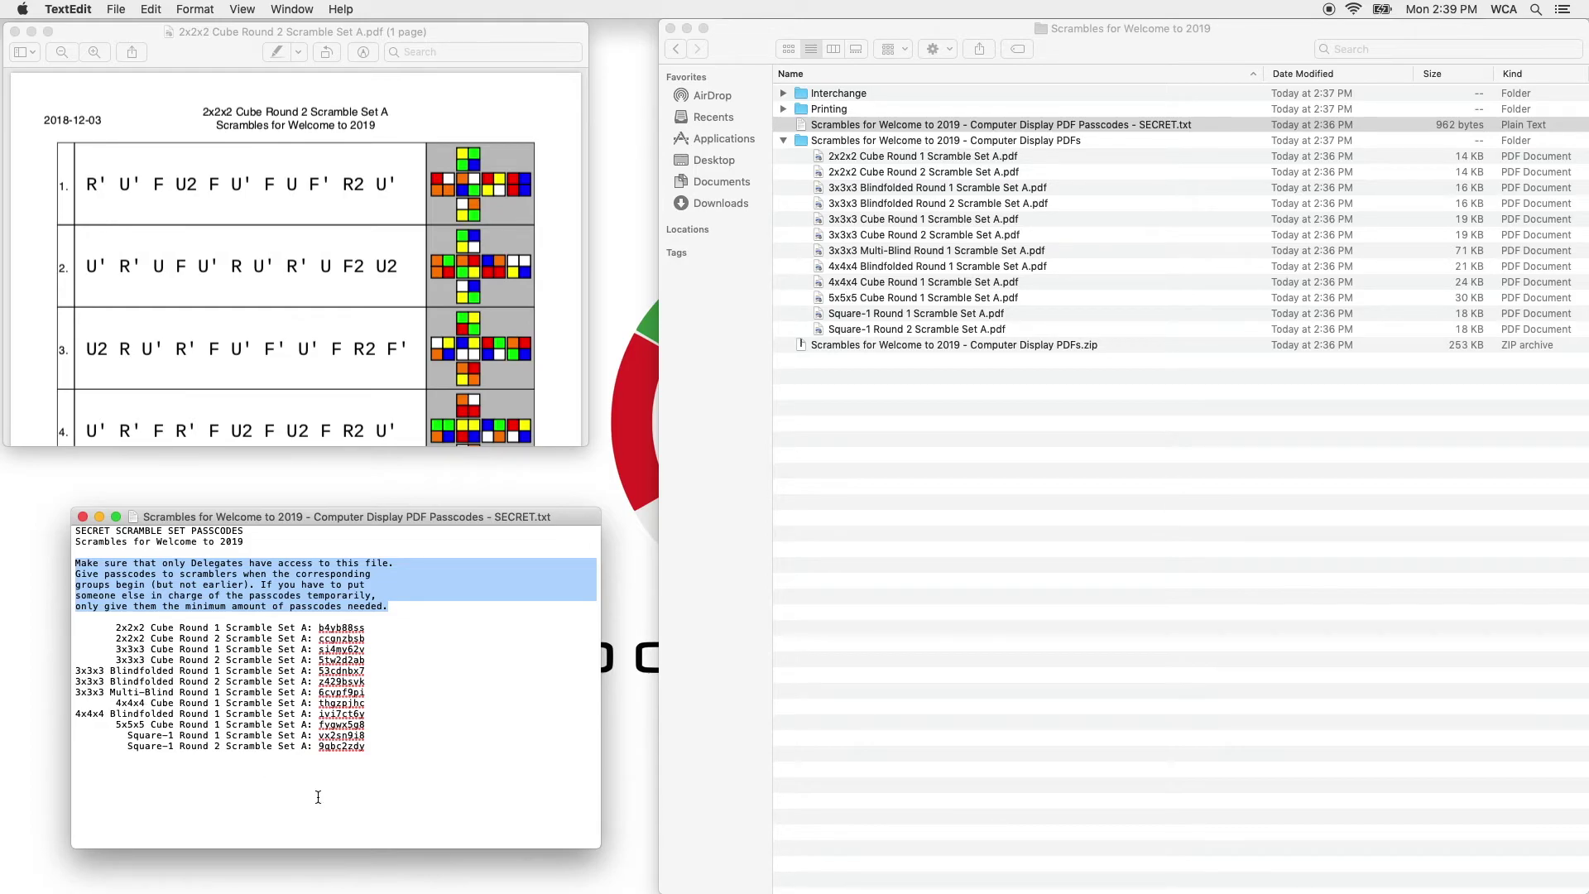
{"action": "left_click", "coordinate": [406, 683]}
{"action": "left_click_drag", "start_coordinate": [392, 686], "coordinate": [43, 657]}
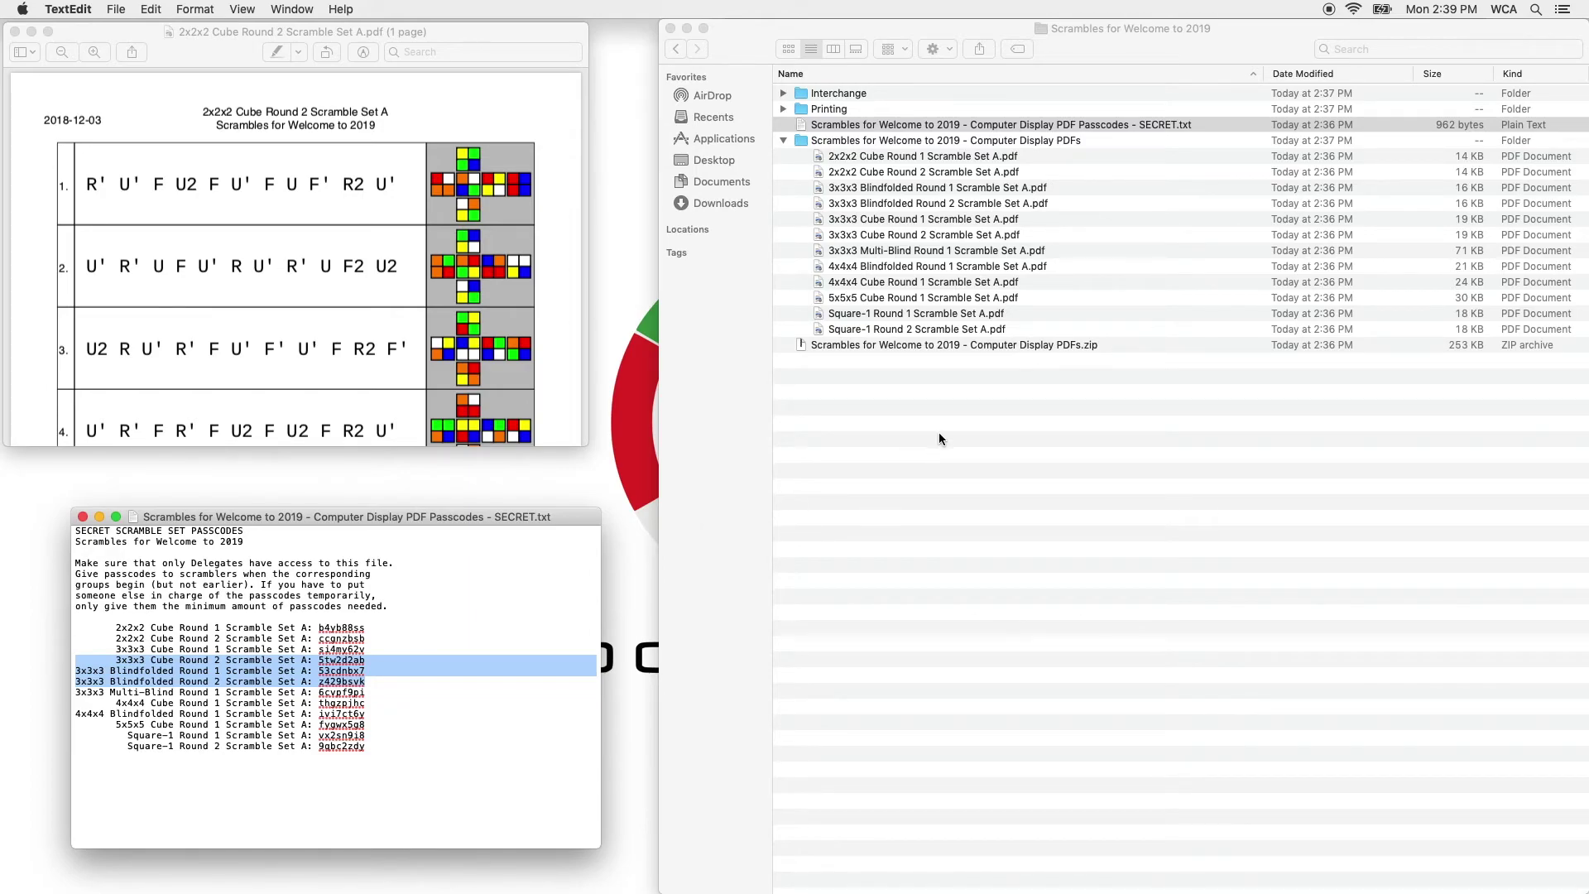
{"action": "left_click", "coordinate": [1008, 316]}
{"action": "left_click", "coordinate": [1007, 282]}
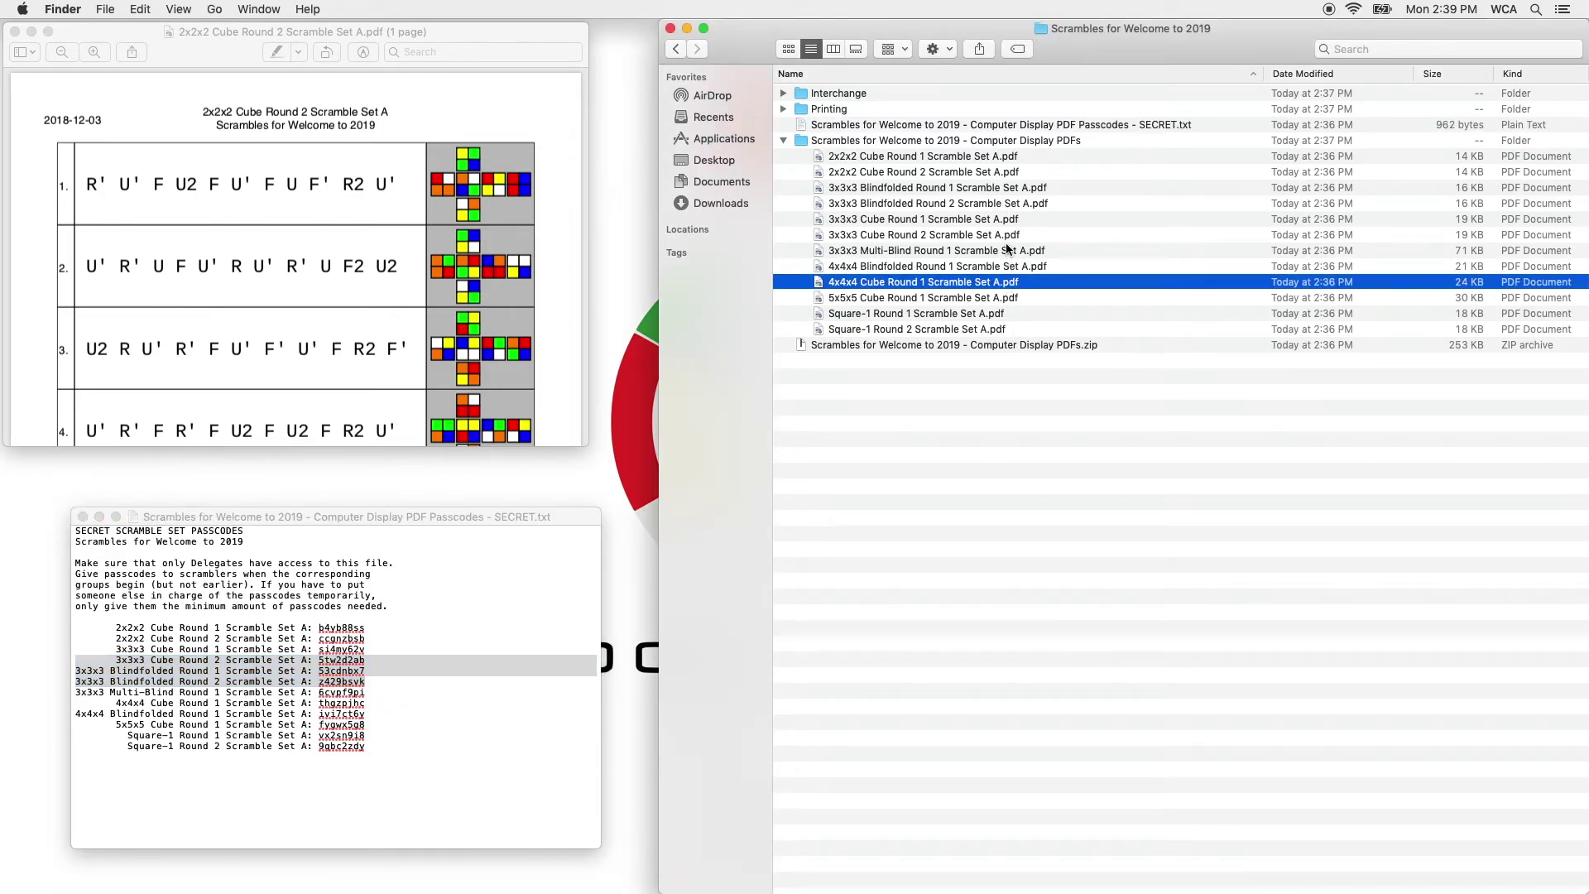
{"action": "left_click", "coordinate": [1008, 236]}
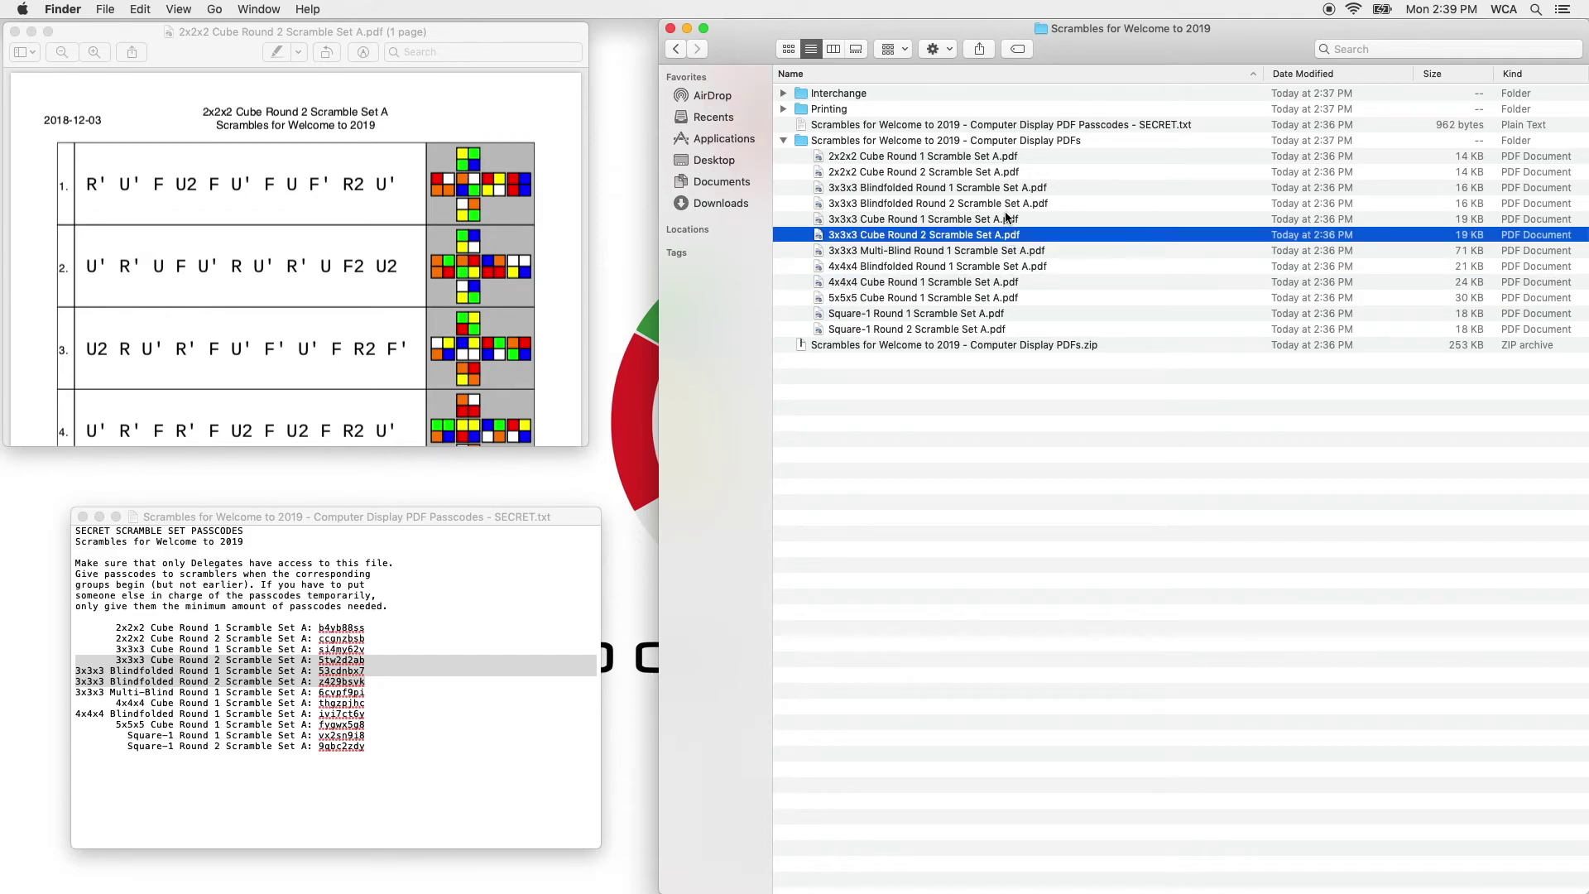
{"action": "left_click", "coordinate": [1006, 218], "text": "super"}
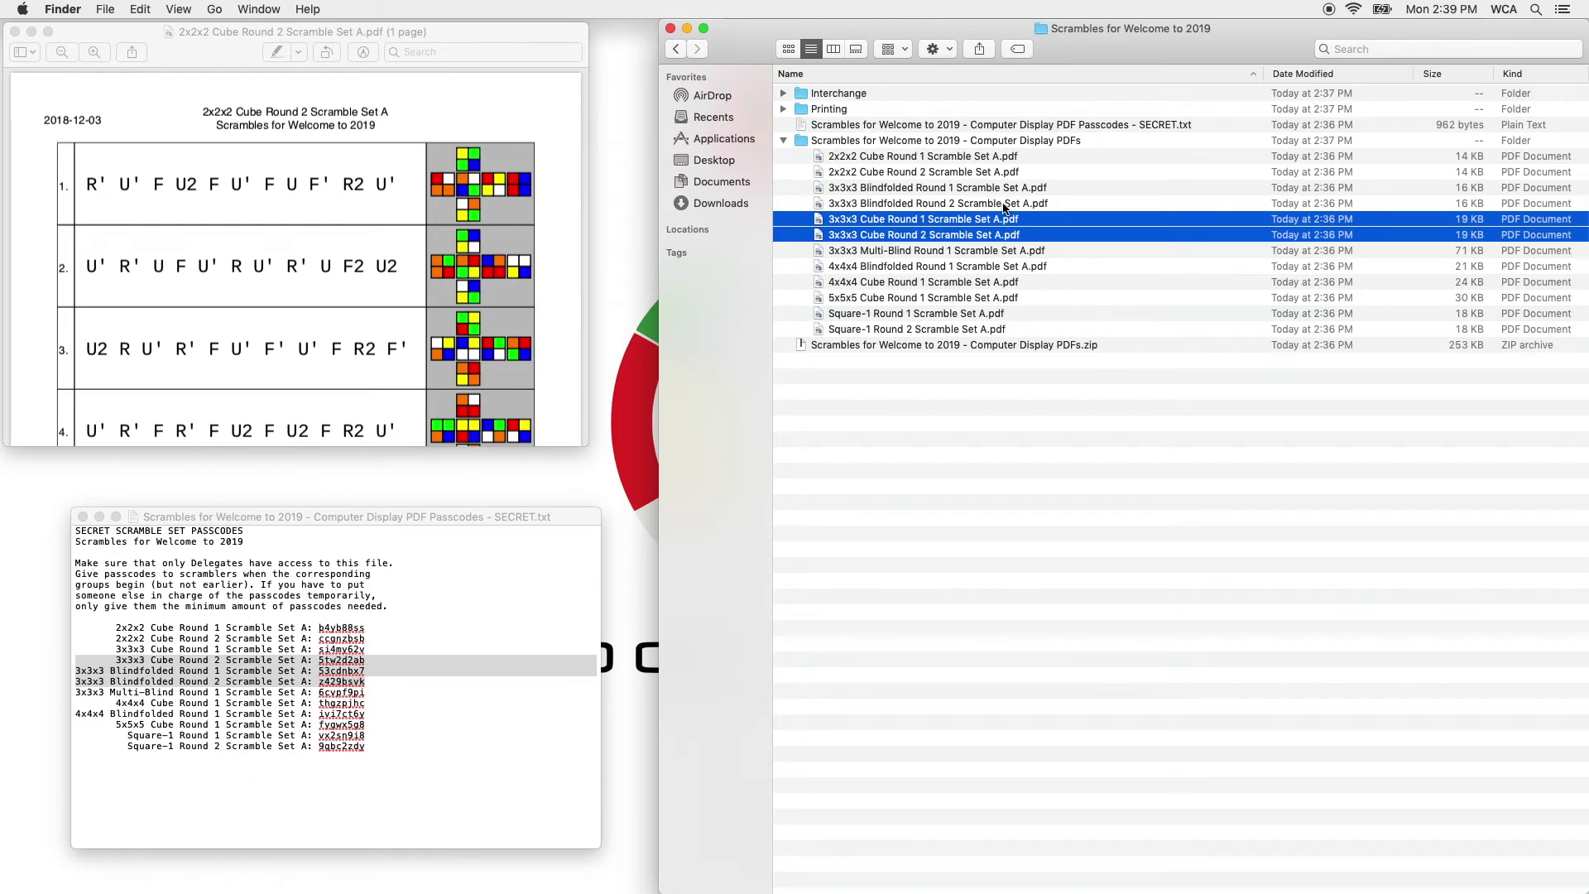
{"action": "left_click", "coordinate": [395, 621]}
{"action": "left_click", "coordinate": [391, 690]}
{"action": "left_click_drag", "start_coordinate": [392, 681], "coordinate": [1, 659]}
{"action": "left_click", "coordinate": [291, 610]}
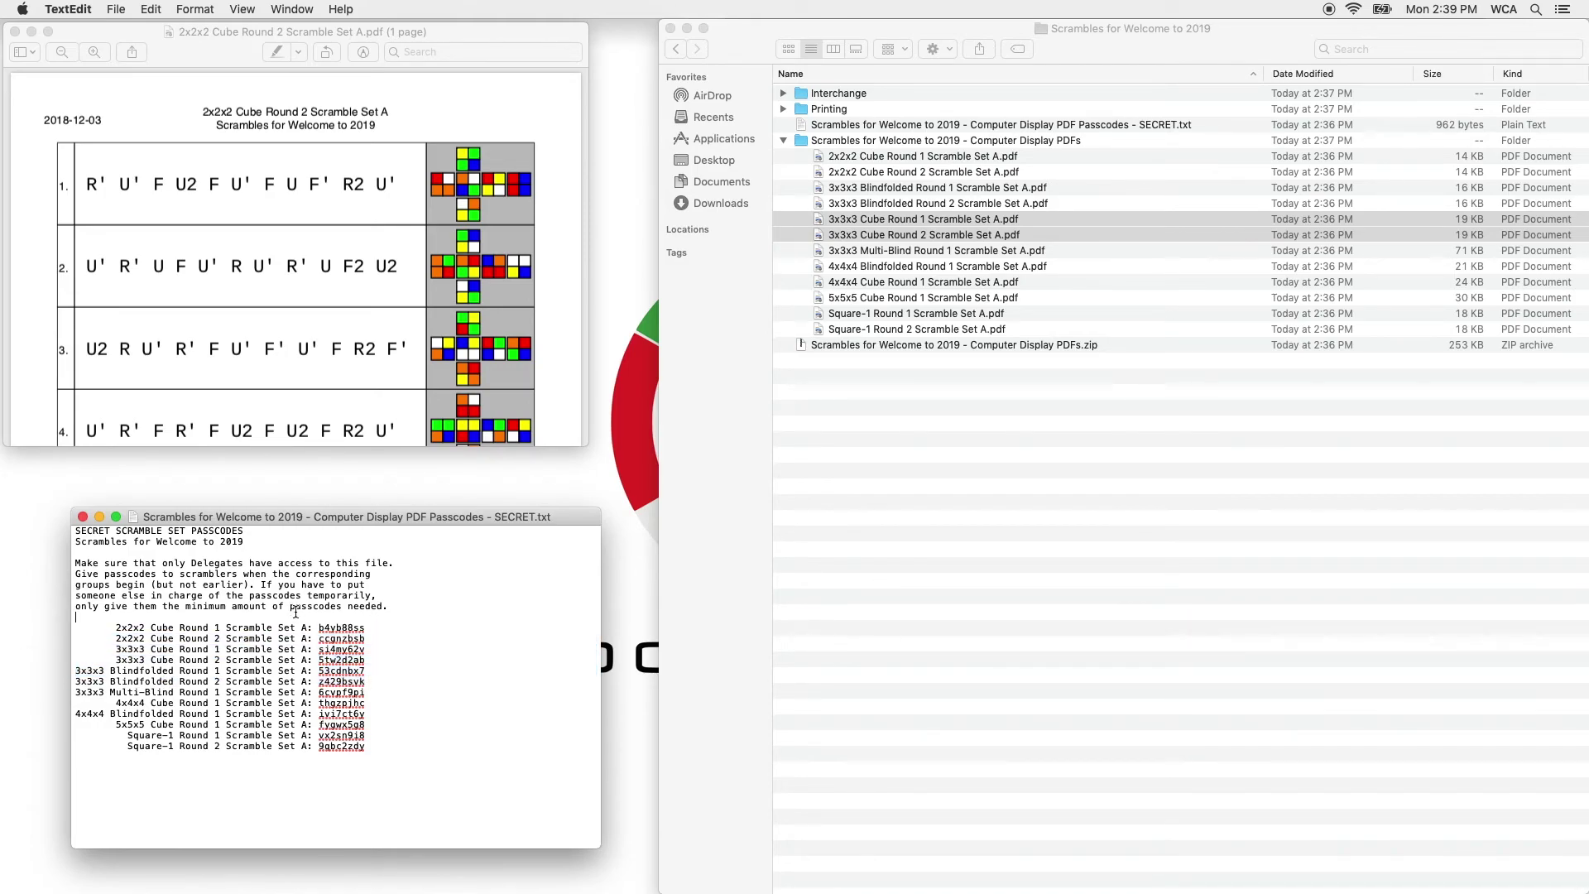